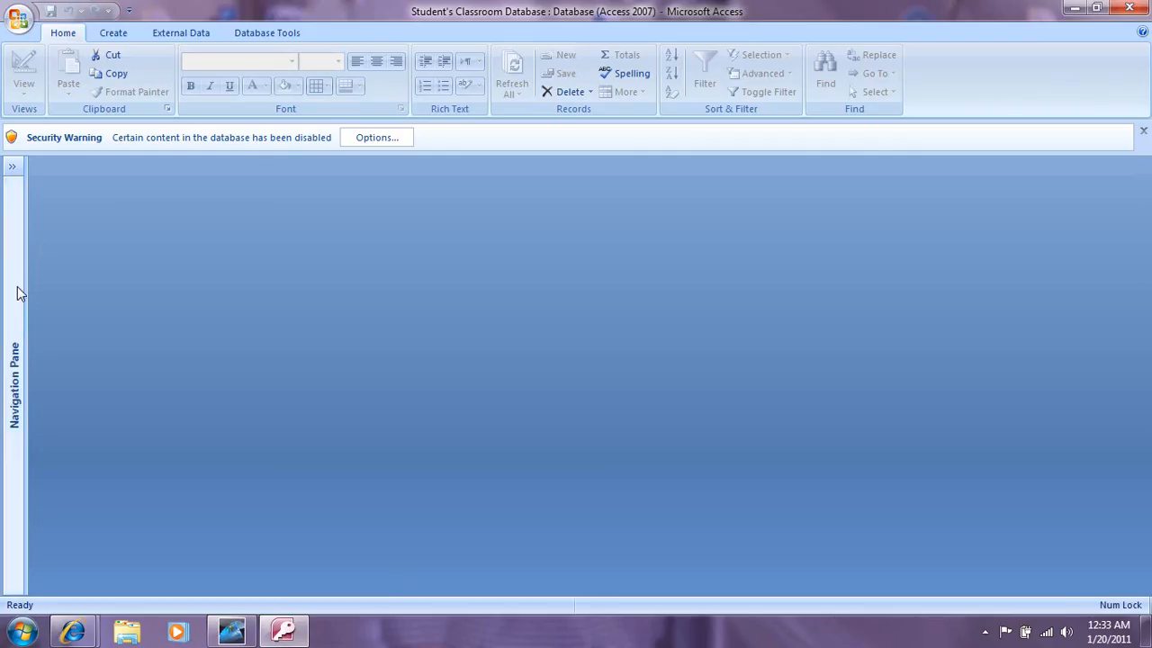
Step: Create a new blank table, Table1, from the Create tab's Table command
{"action": "left_click", "coordinate": [113, 36]}
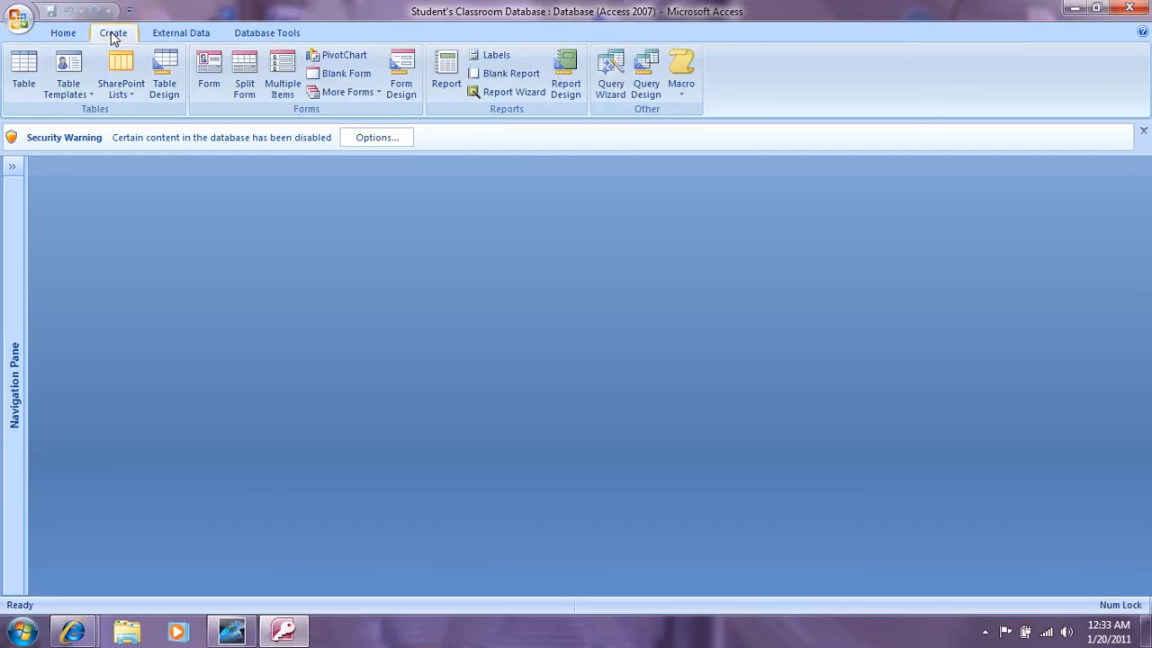
{"action": "left_click", "coordinate": [19, 74]}
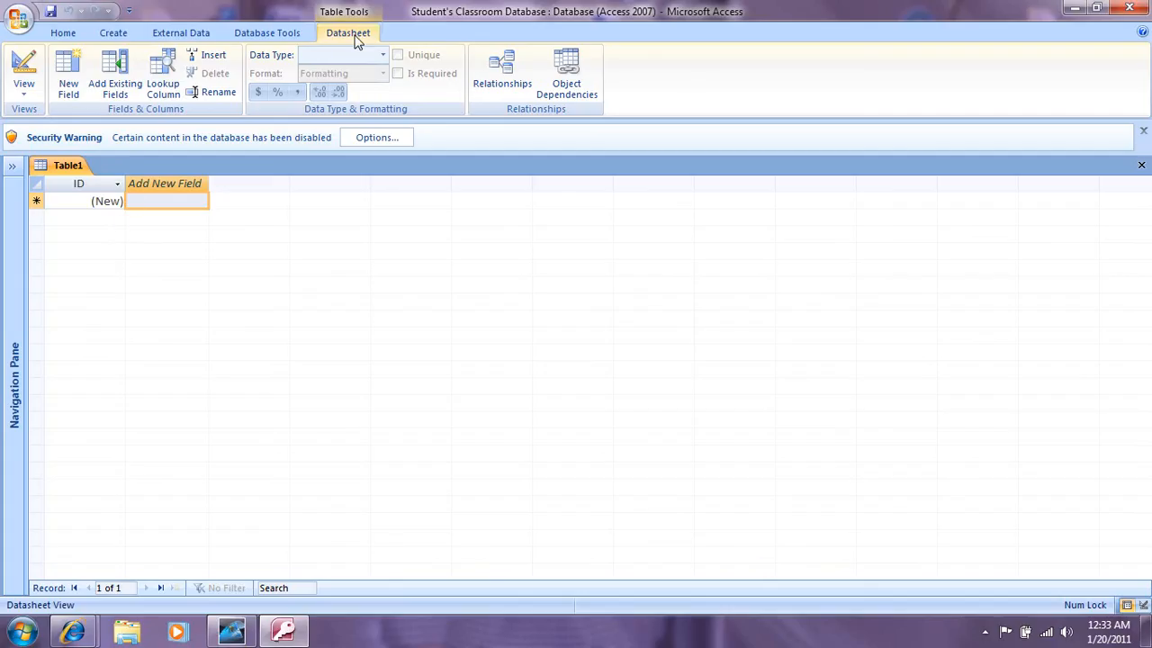
Step: Save the table as 'Student's Birthdays', replacing the existing one, and open it in Design View
{"action": "left_click", "coordinate": [24, 99]}
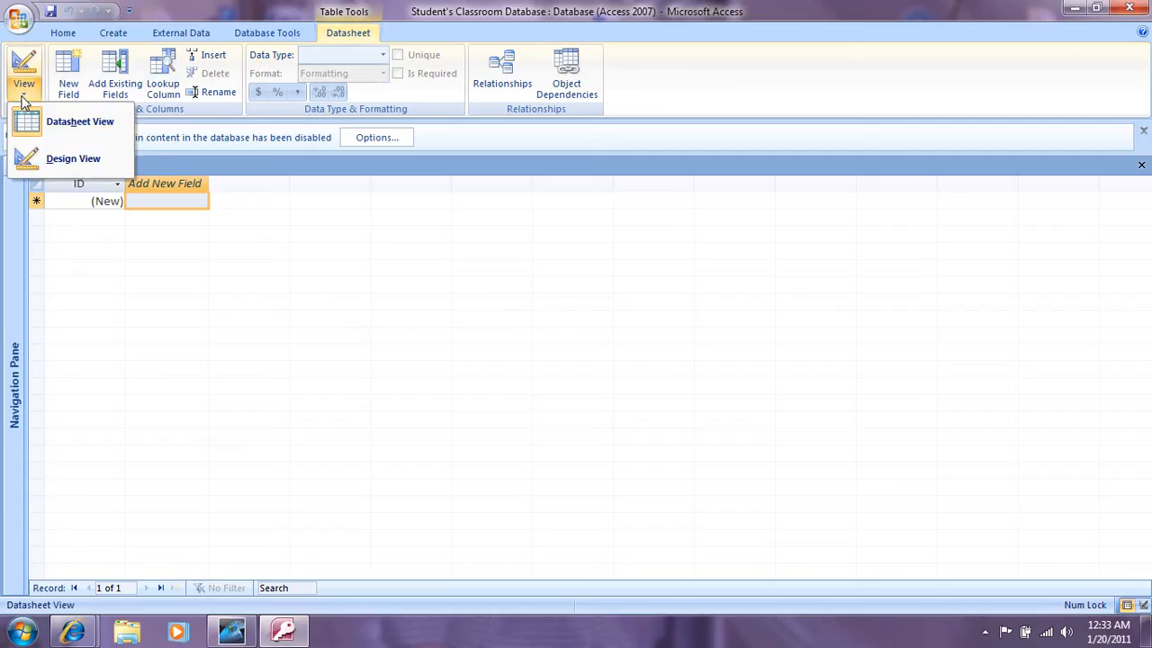
{"action": "left_click", "coordinate": [31, 165]}
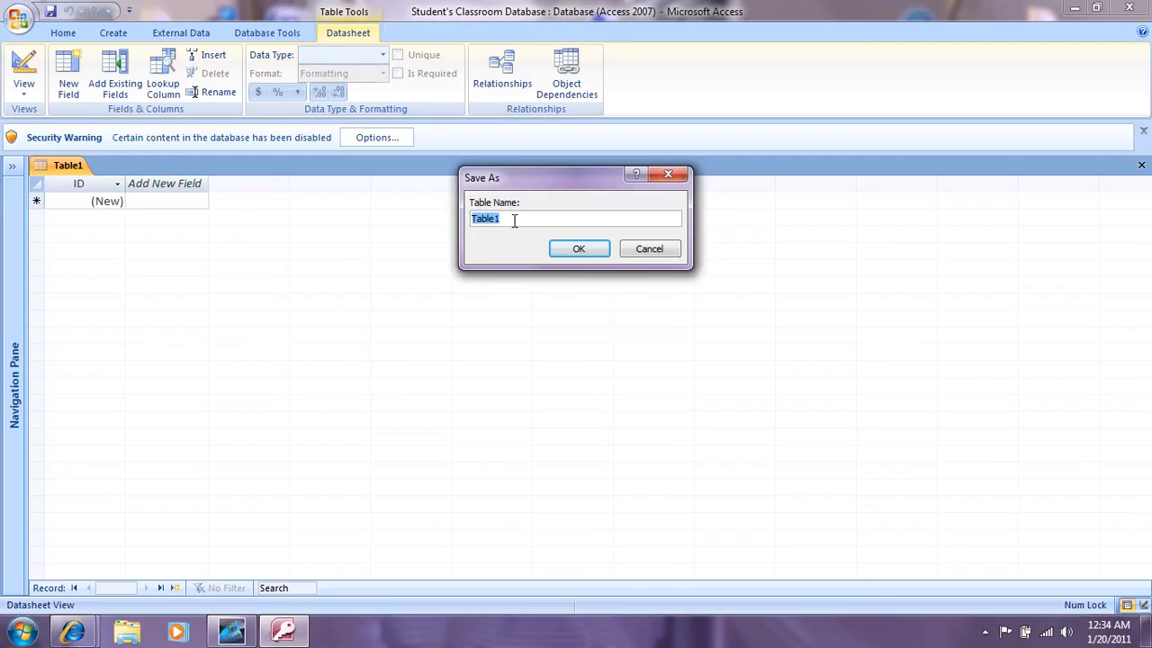
{"action": "left_click_drag", "start_coordinate": [514, 219], "coordinate": [470, 222]}
{"action": "type", "text": "Student's Birthdays"}
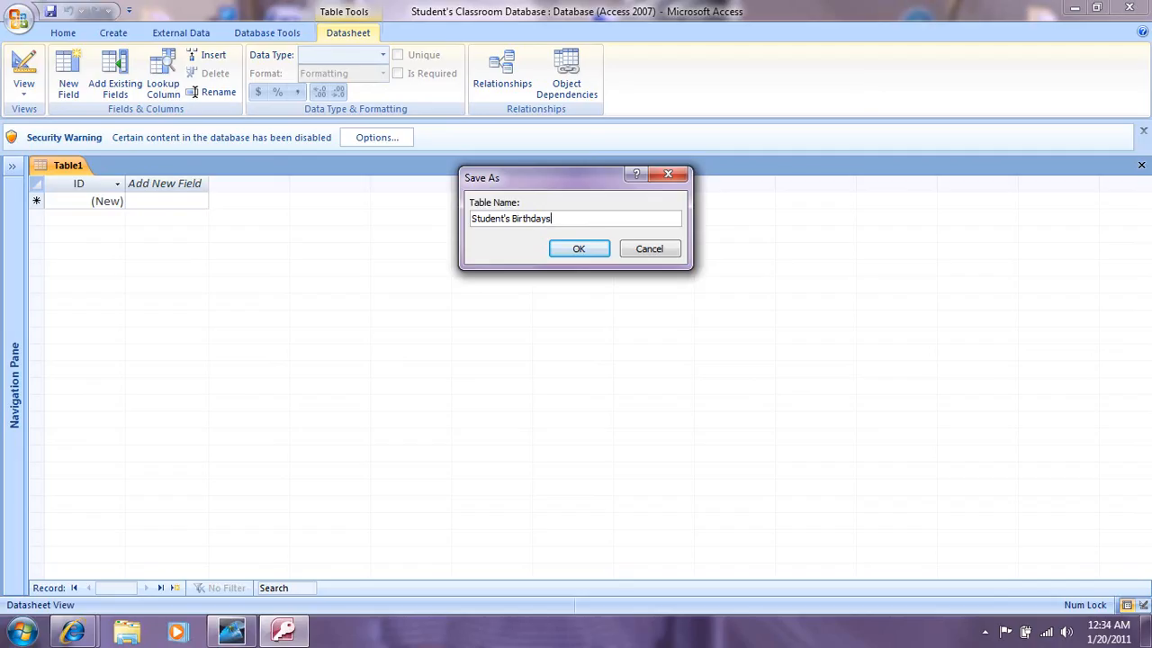
{"action": "left_click", "coordinate": [576, 252]}
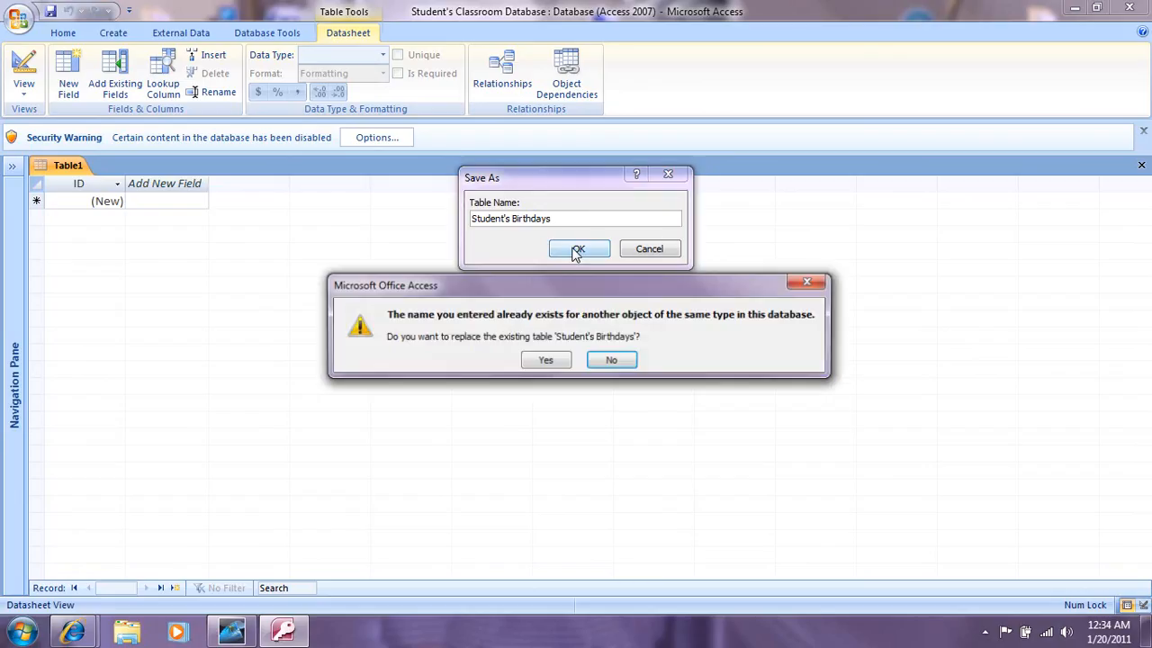
{"action": "left_click", "coordinate": [546, 362]}
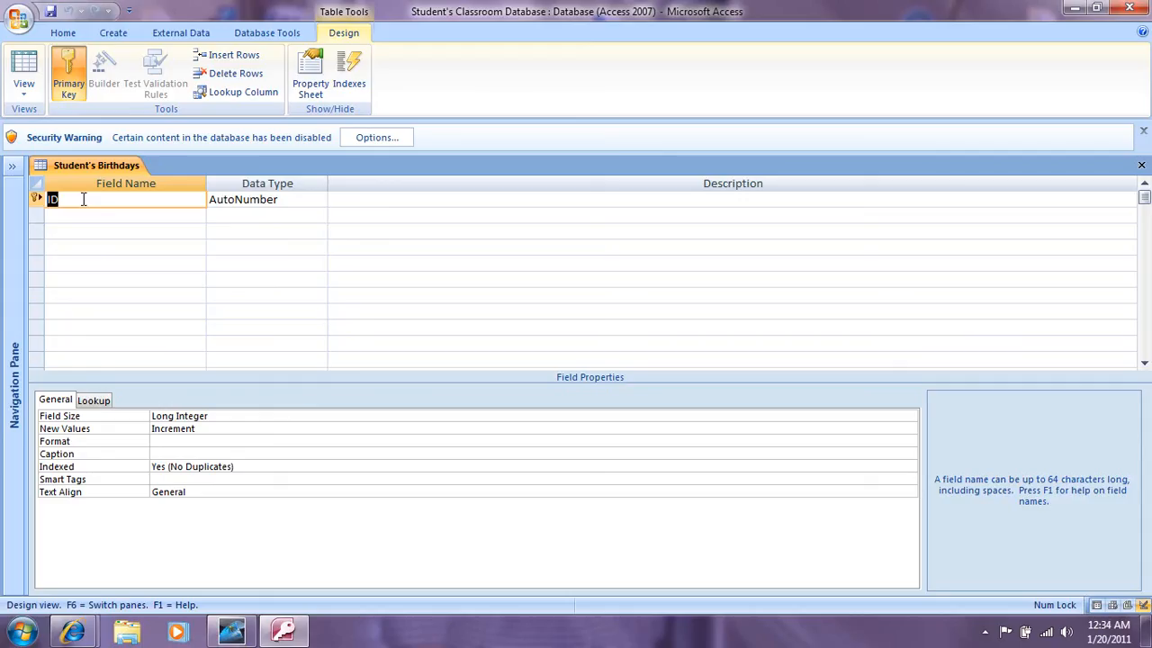
Step: Rename the ID field to First Name and set its data type to Text
{"action": "type", "text": "First Name"}
{"action": "left_click", "coordinate": [246, 198]}
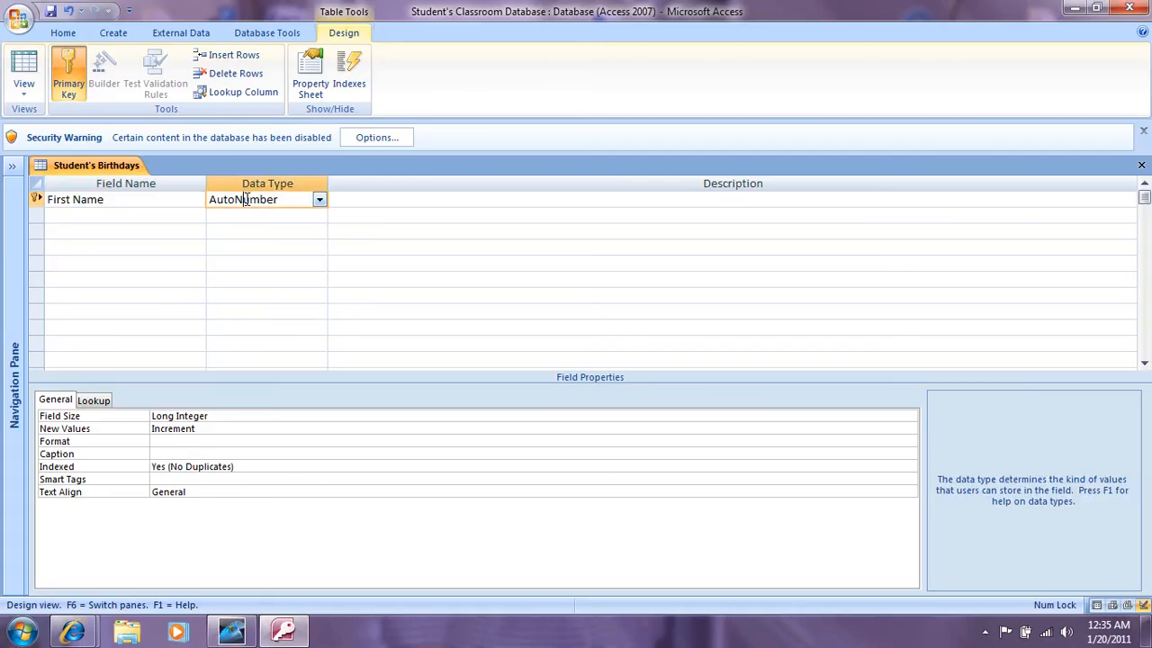
{"action": "left_click", "coordinate": [319, 200]}
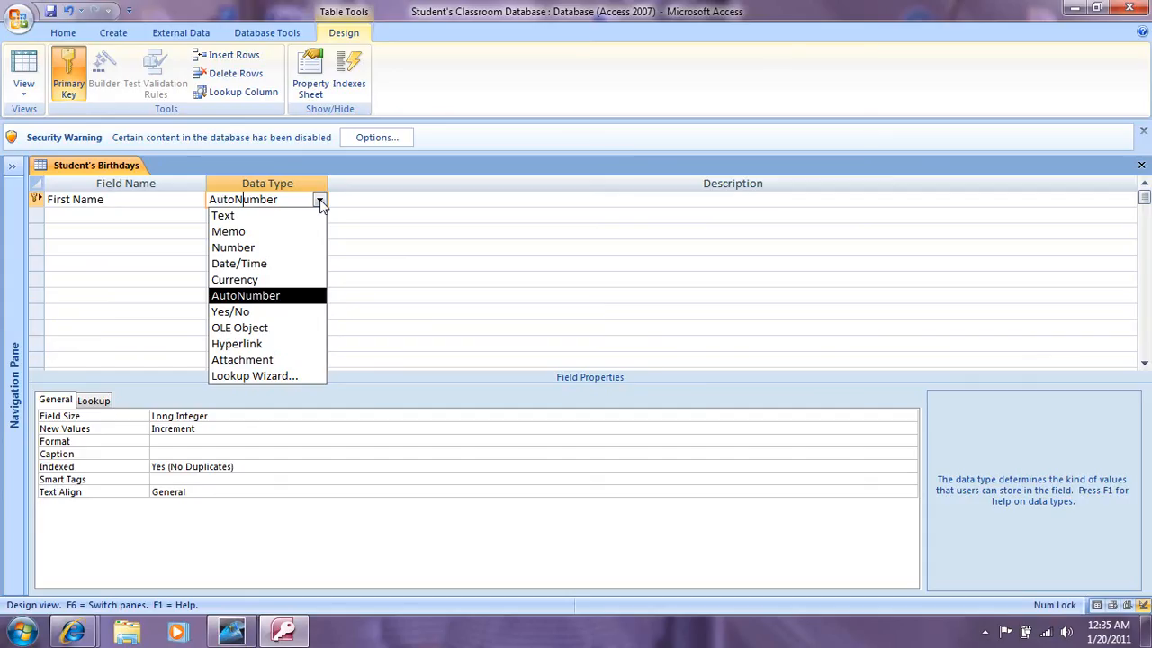
{"action": "left_click", "coordinate": [225, 216]}
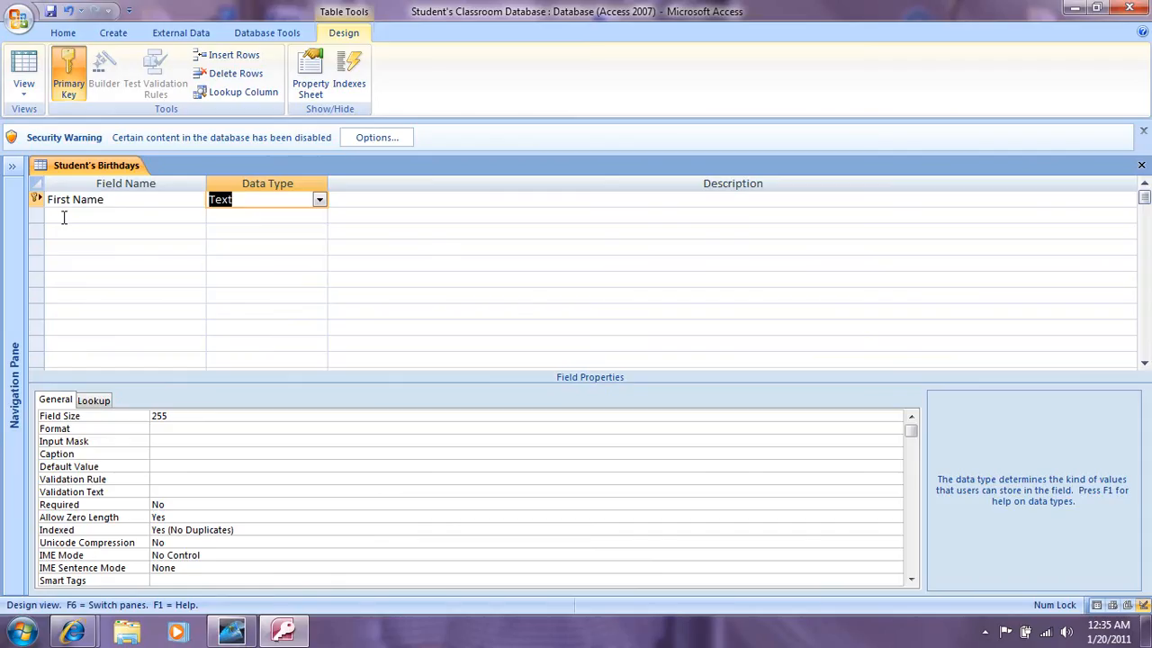
{"action": "left_click", "coordinate": [64, 218]}
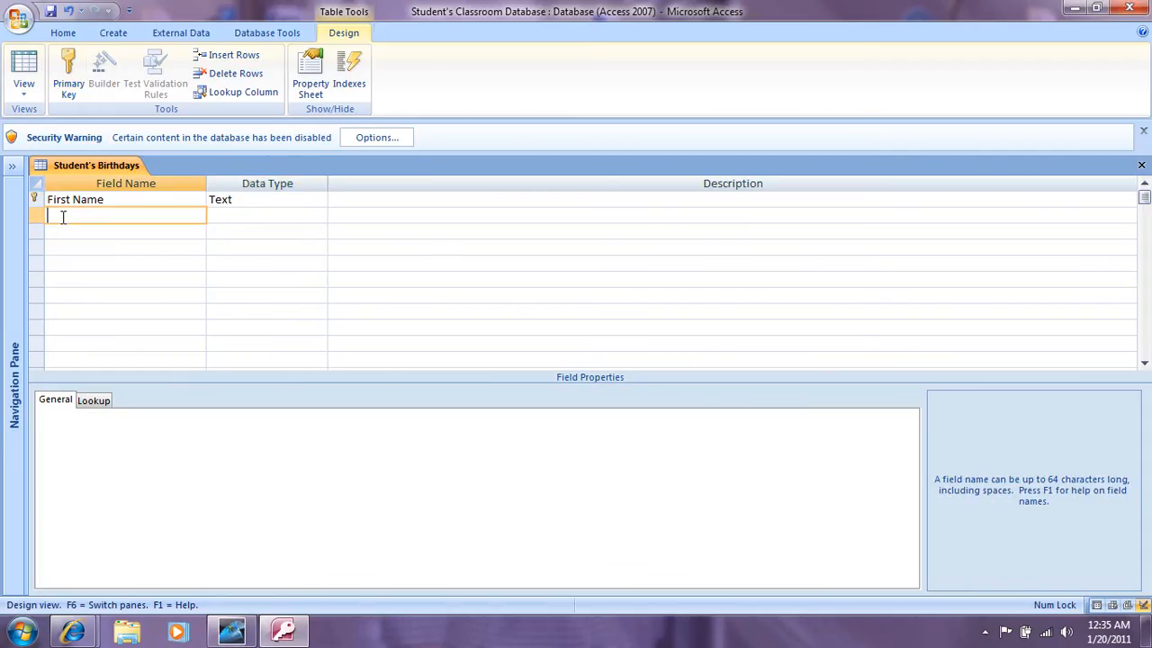
Step: Add Last Name and Birth Month as Text fields in rows 2 and 3
{"action": "type", "text": "Last Name"}
{"action": "left_click", "coordinate": [265, 215]}
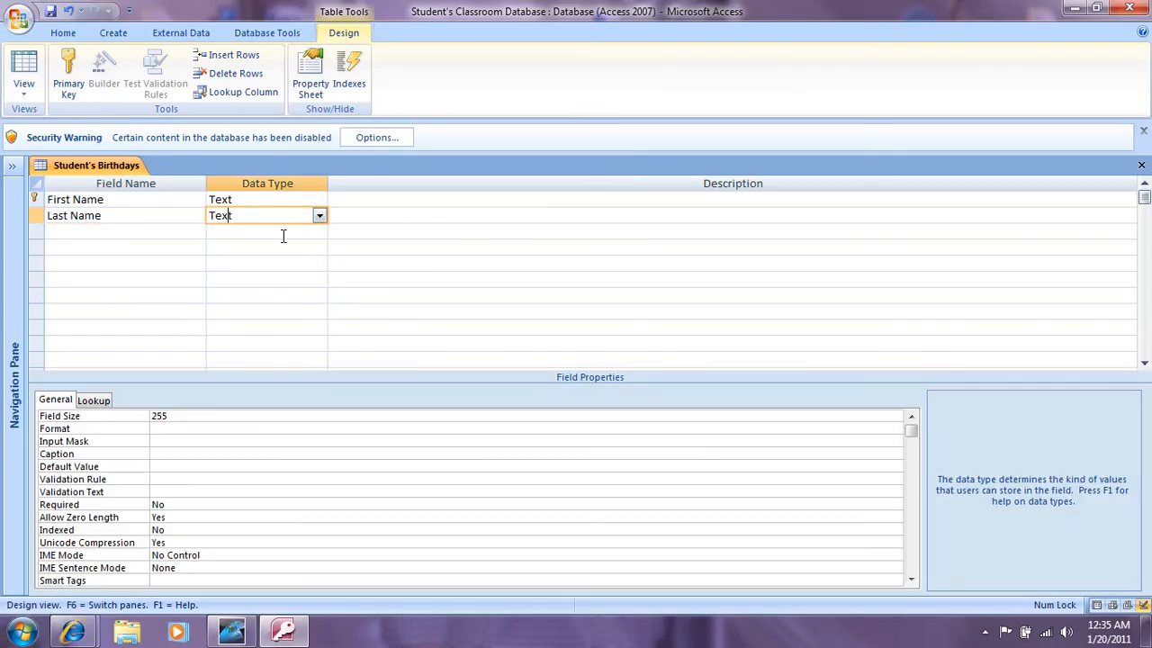
{"action": "left_click", "coordinate": [54, 234]}
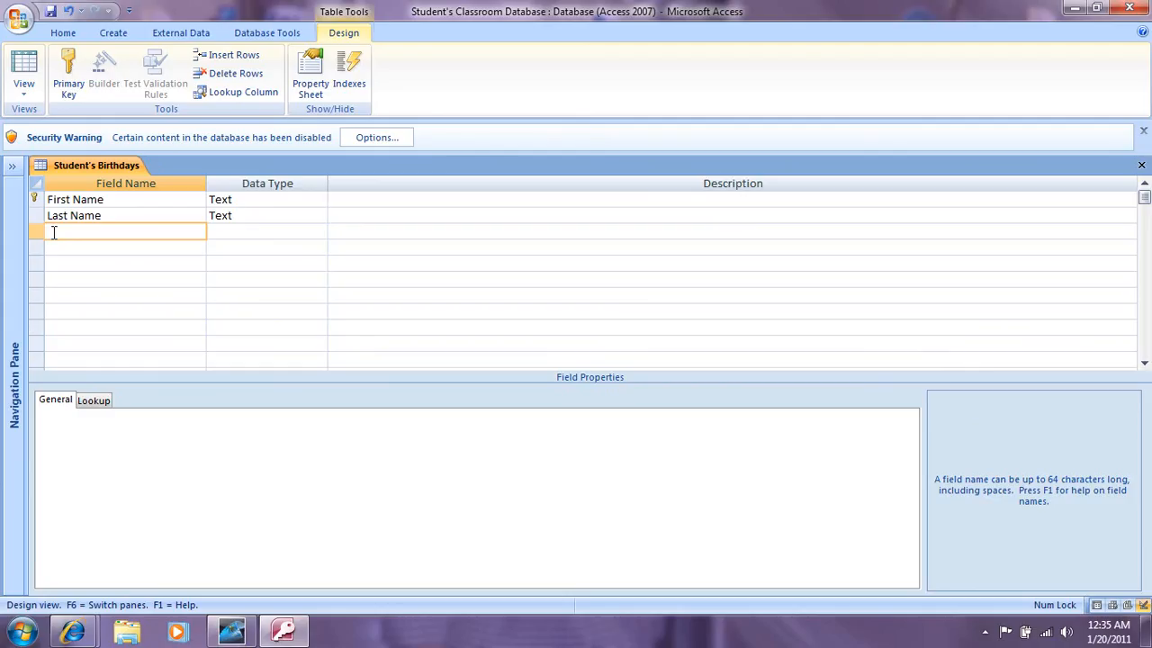
{"action": "type", "text": "Birth Month"}
{"action": "left_click", "coordinate": [239, 231]}
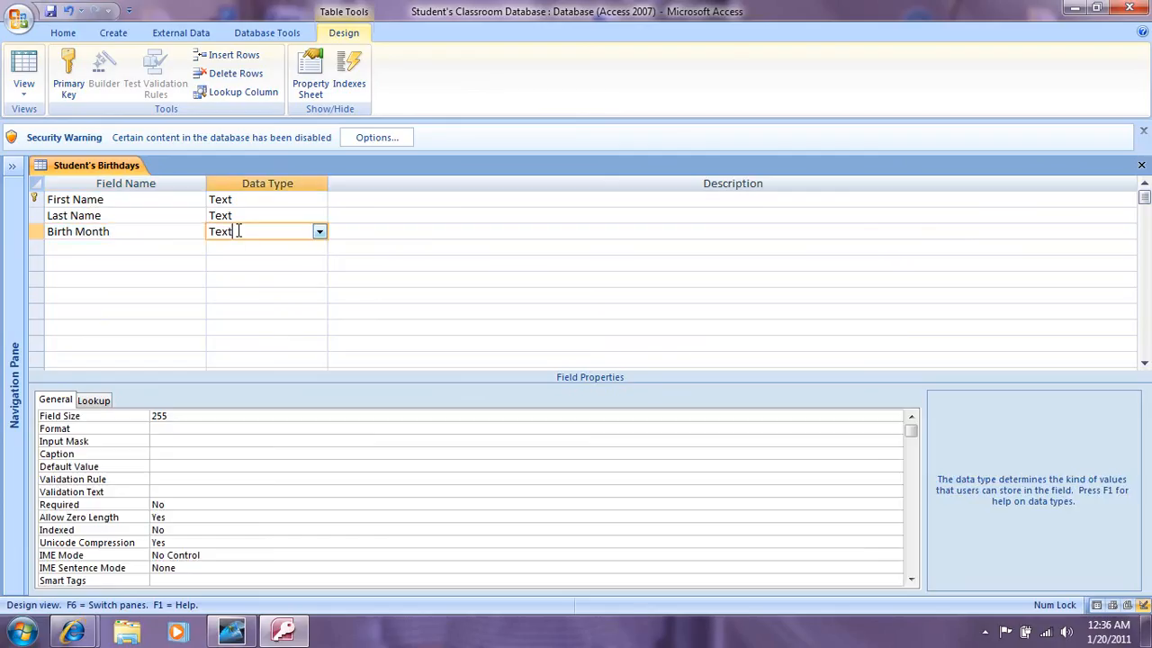
{"action": "left_click", "coordinate": [66, 248]}
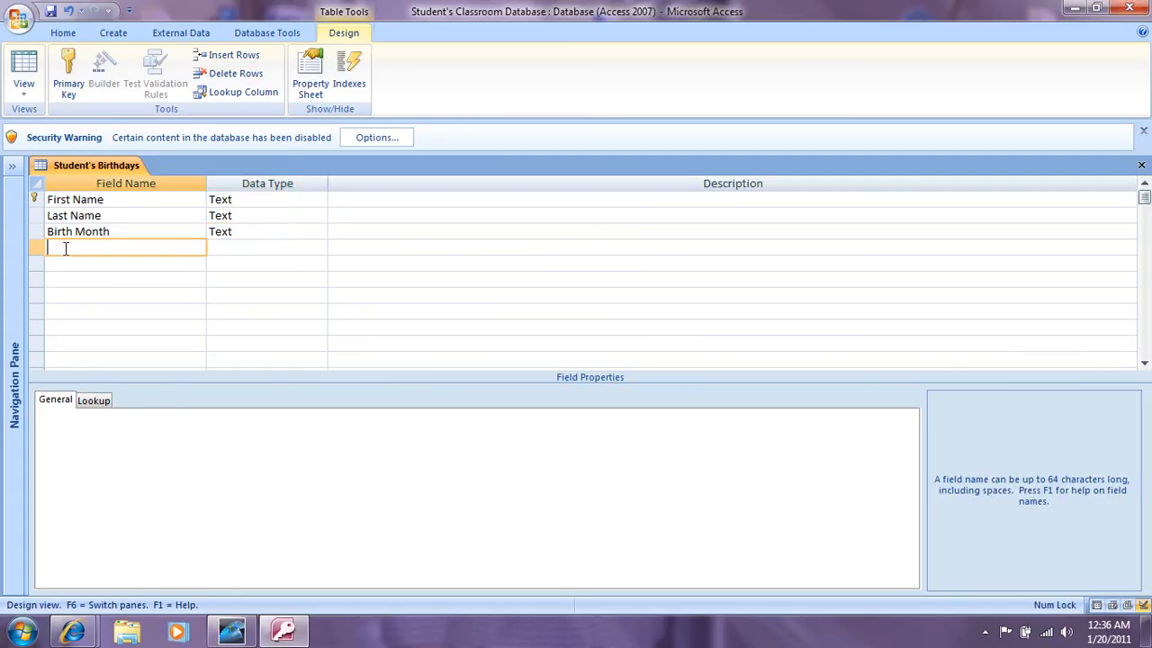
Step: Add a fourth field, Birth Date, with the Number data type
{"action": "type", "text": "Birth Date"}
{"action": "left_click", "coordinate": [300, 248]}
{"action": "left_click", "coordinate": [319, 247]}
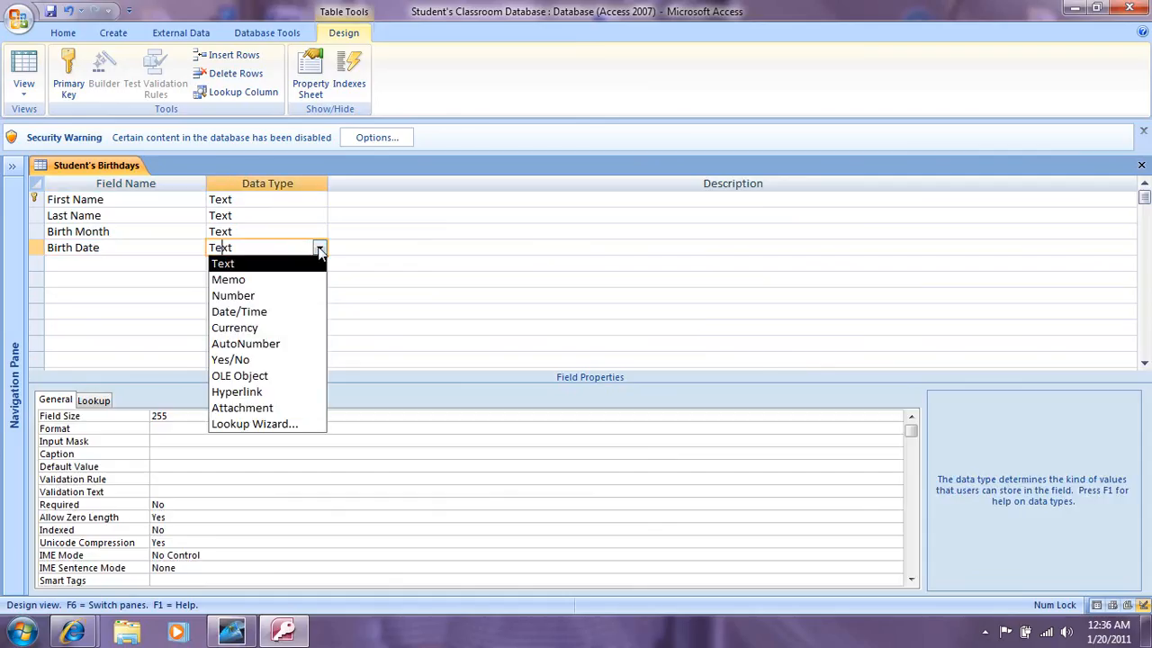
{"action": "left_click", "coordinate": [284, 298]}
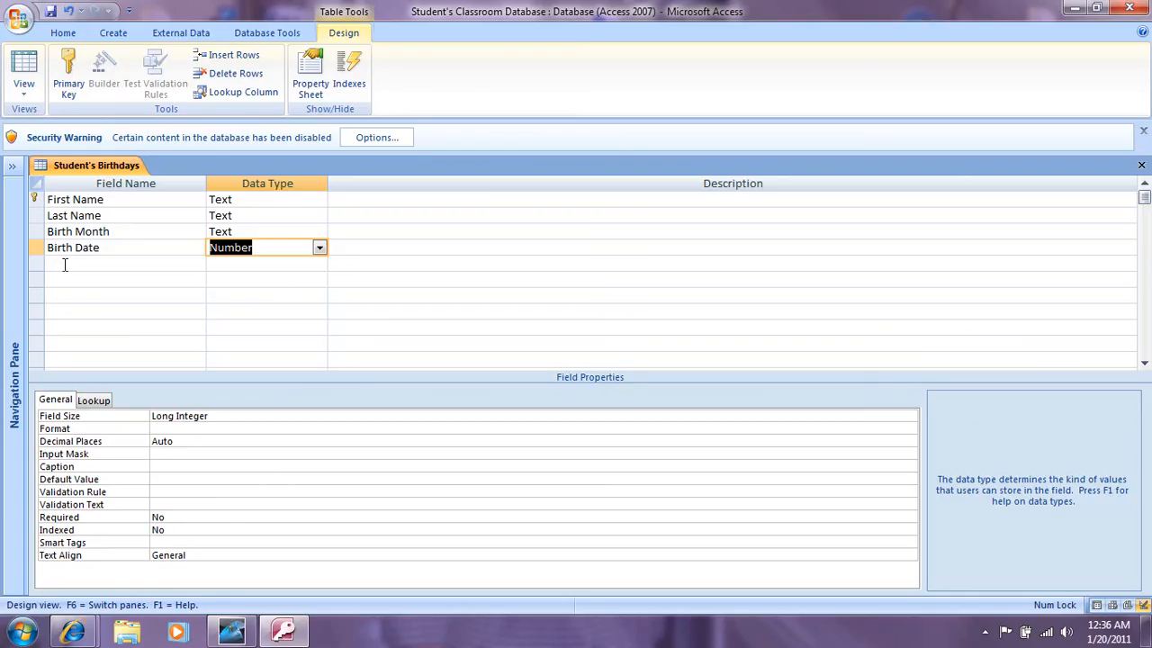
{"action": "left_click", "coordinate": [65, 264]}
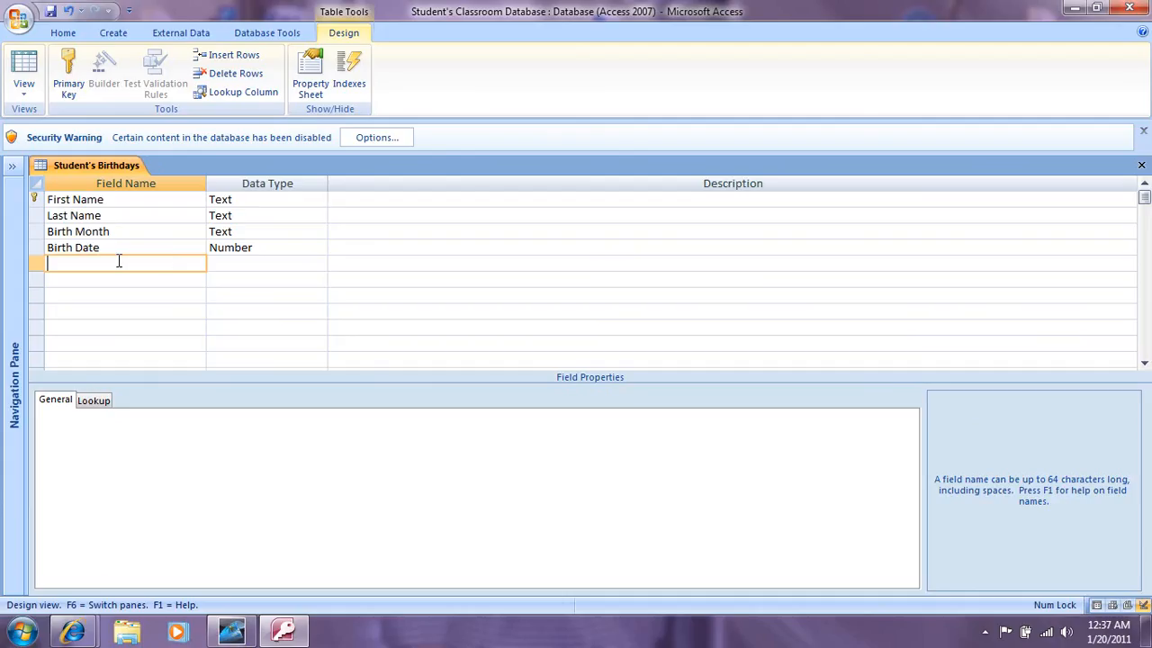
Step: Move the Birth Date row below Birth Month in the field list
{"action": "left_click", "coordinate": [64, 249]}
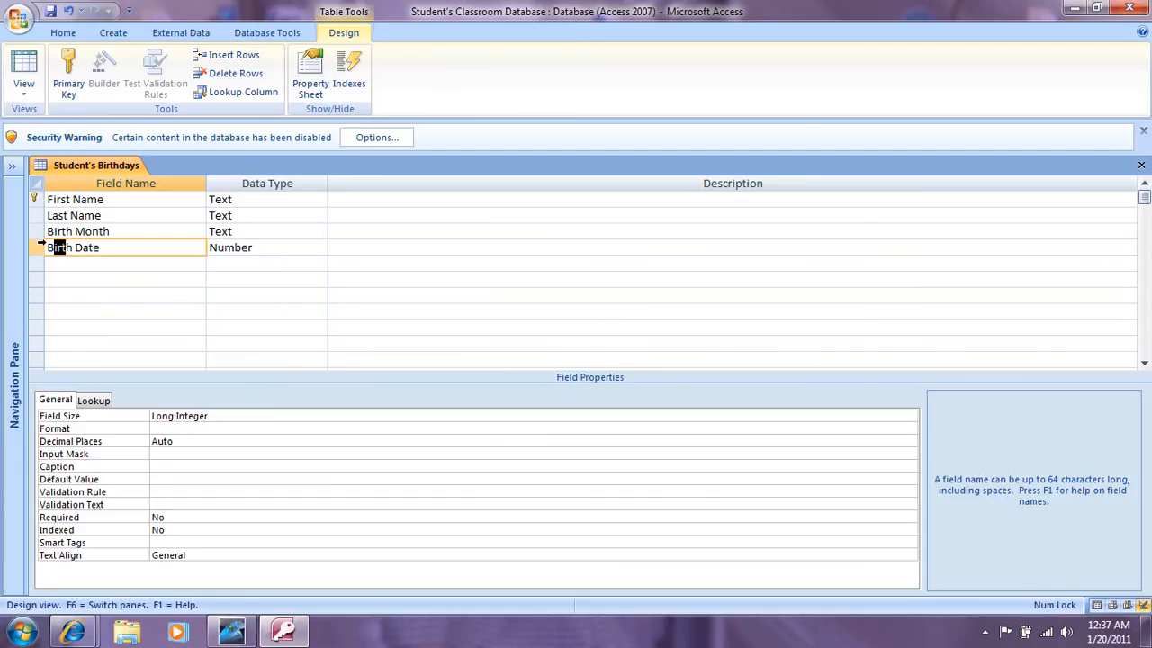
{"action": "left_click", "coordinate": [36, 249]}
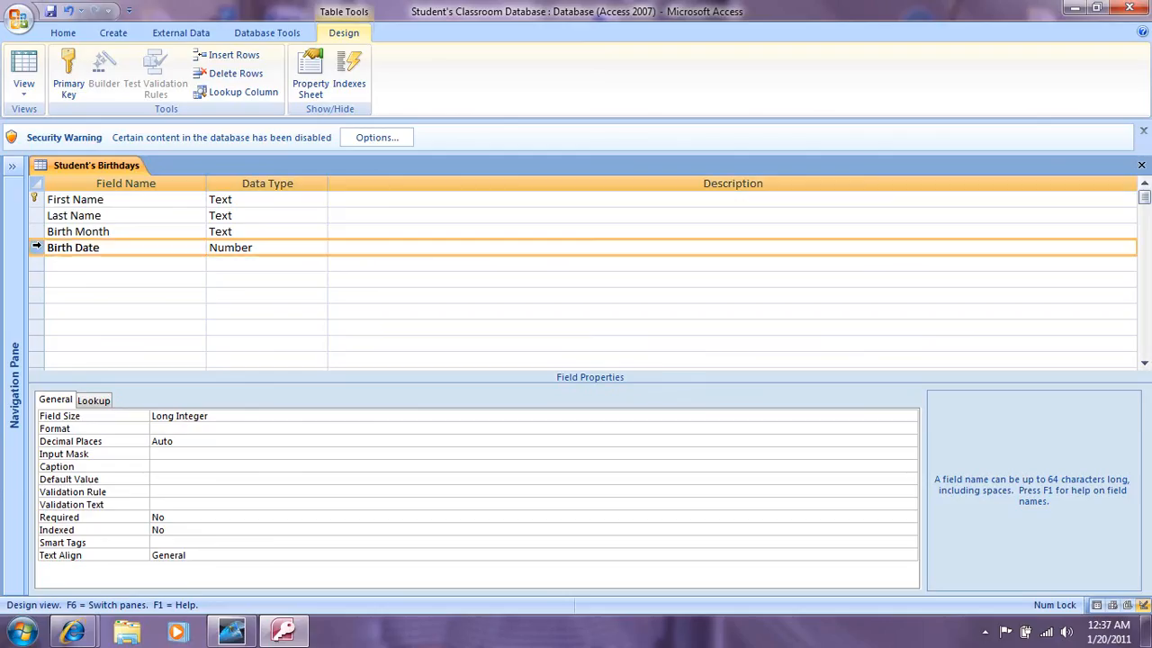
{"action": "left_click", "coordinate": [36, 244]}
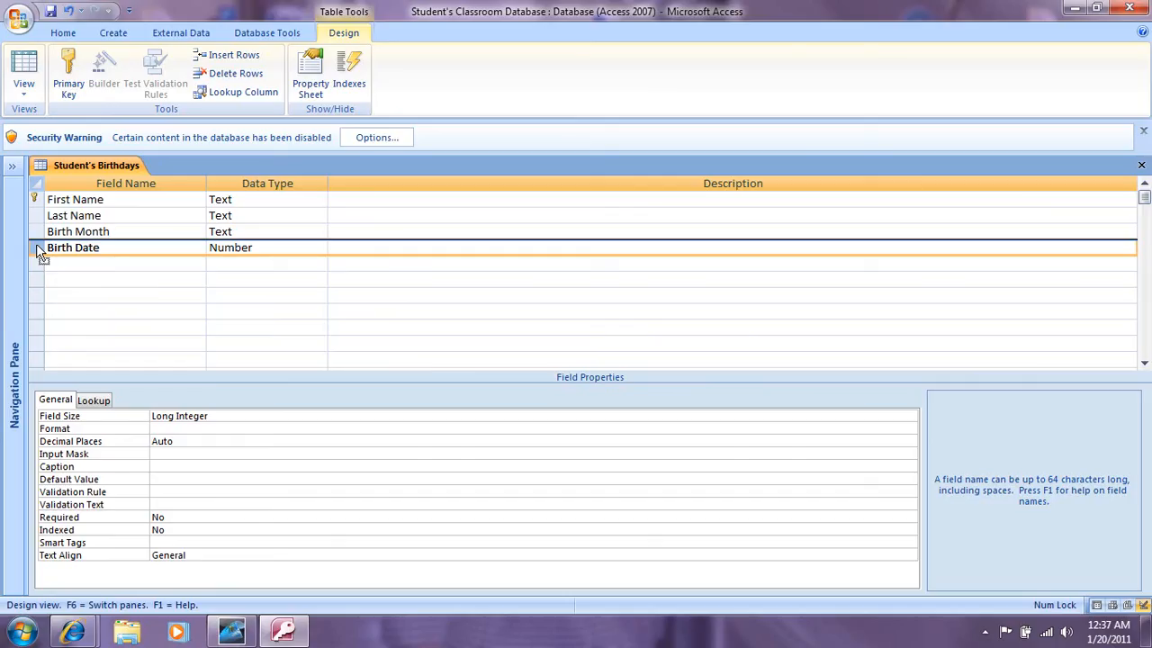
{"action": "left_click_drag", "start_coordinate": [37, 244], "coordinate": [41, 225]}
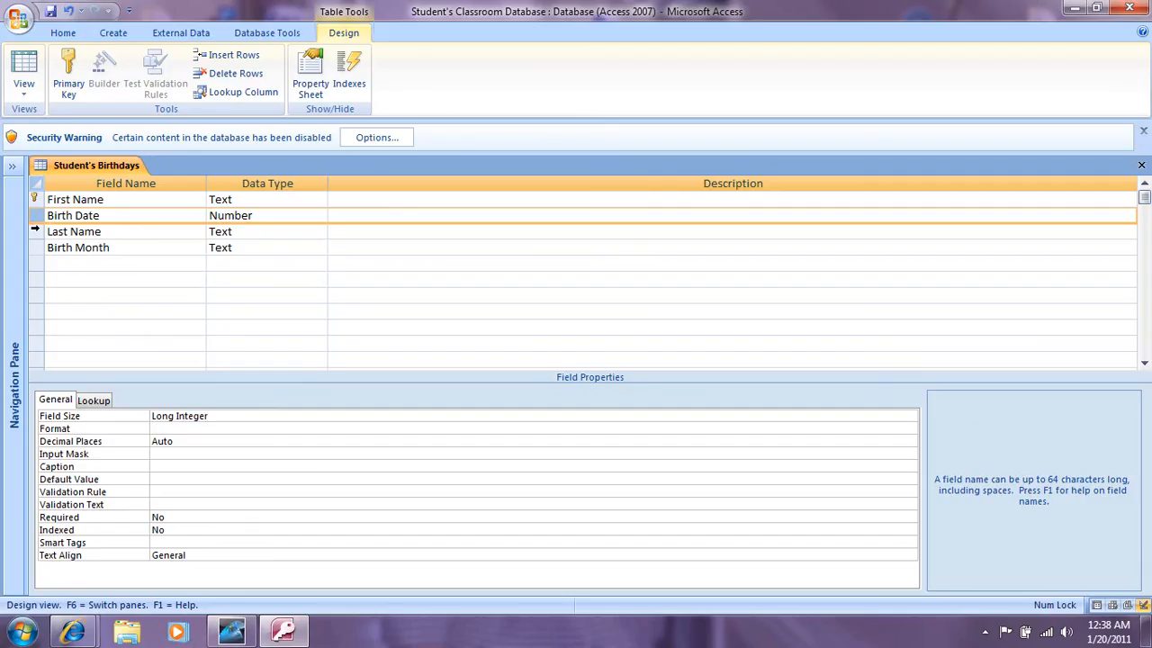
{"action": "mouse_move", "coordinate": [36, 228]}
{"action": "left_mouse_down"}
{"action": "mouse_move", "coordinate": [36, 256]}
{"action": "mouse_move", "coordinate": [32, 247]}
{"action": "left_mouse_up"}
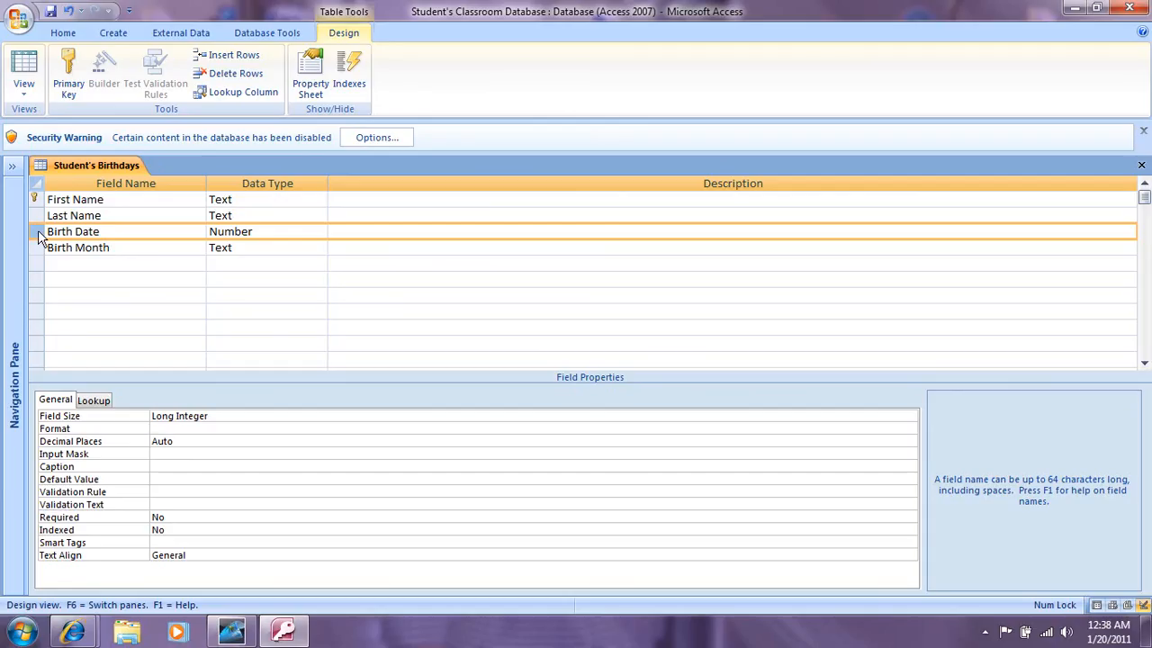
{"action": "left_click_drag", "start_coordinate": [38, 233], "coordinate": [33, 269]}
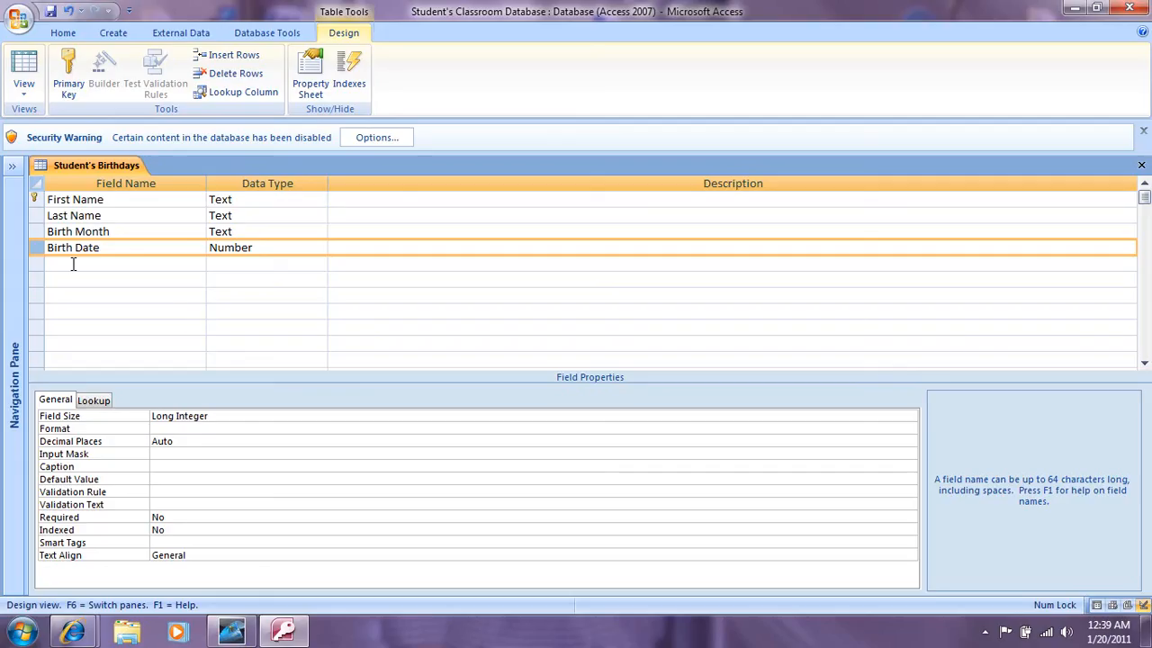
{"action": "left_click", "coordinate": [54, 216]}
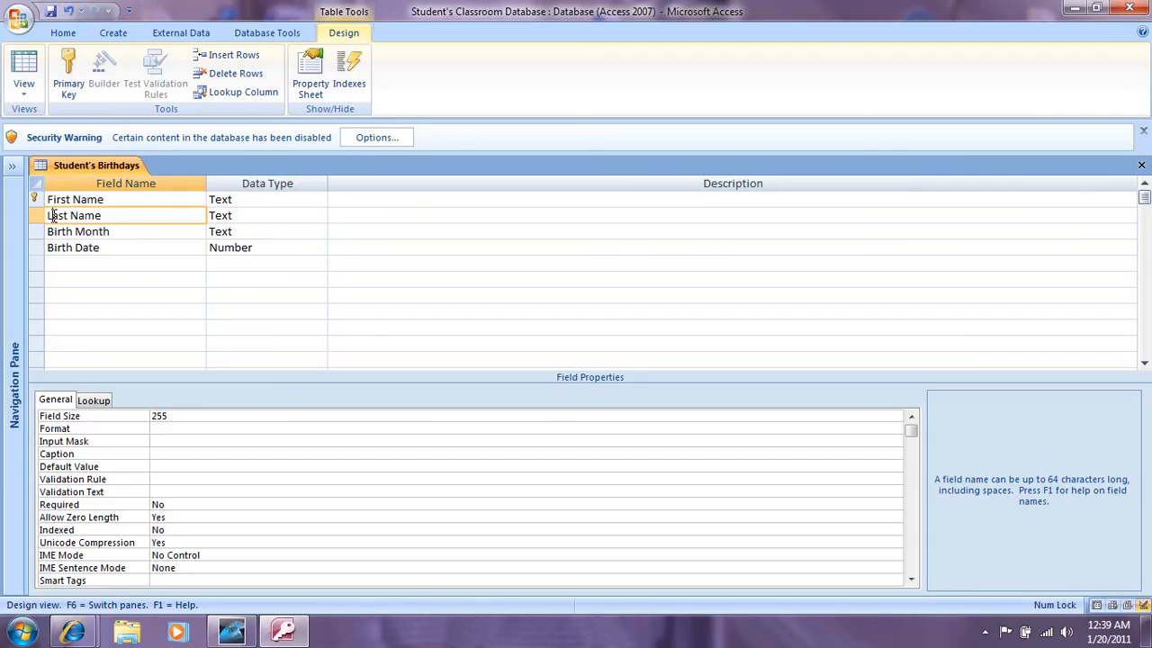
{"action": "right_click", "coordinate": [54, 217]}
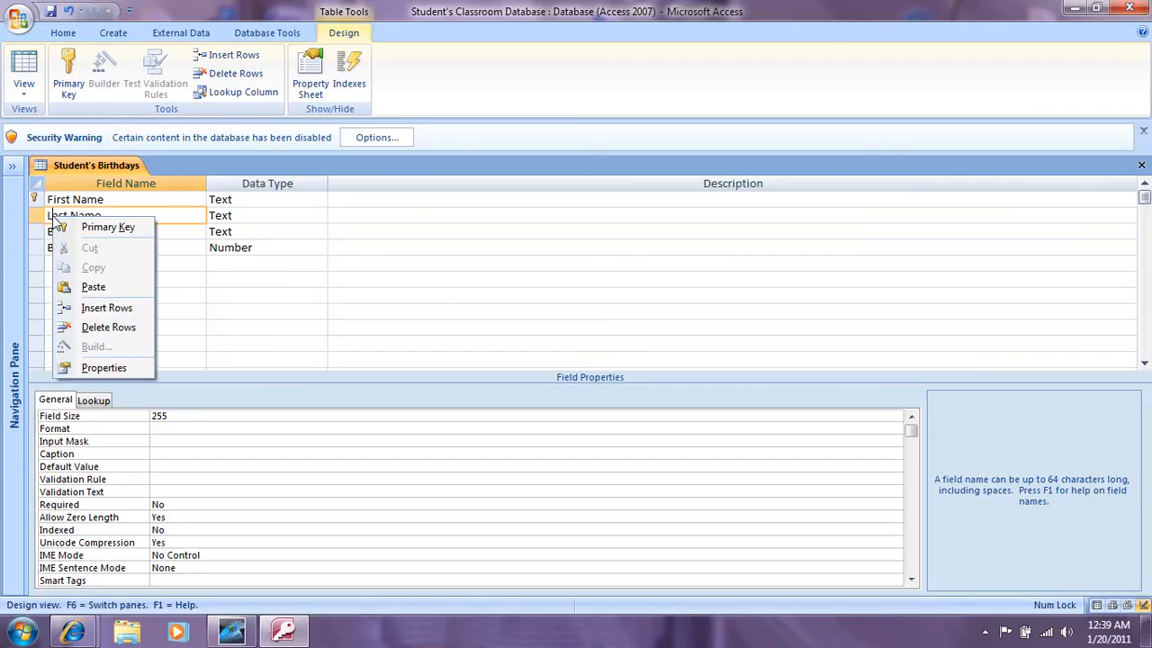
{"action": "left_click", "coordinate": [107, 307]}
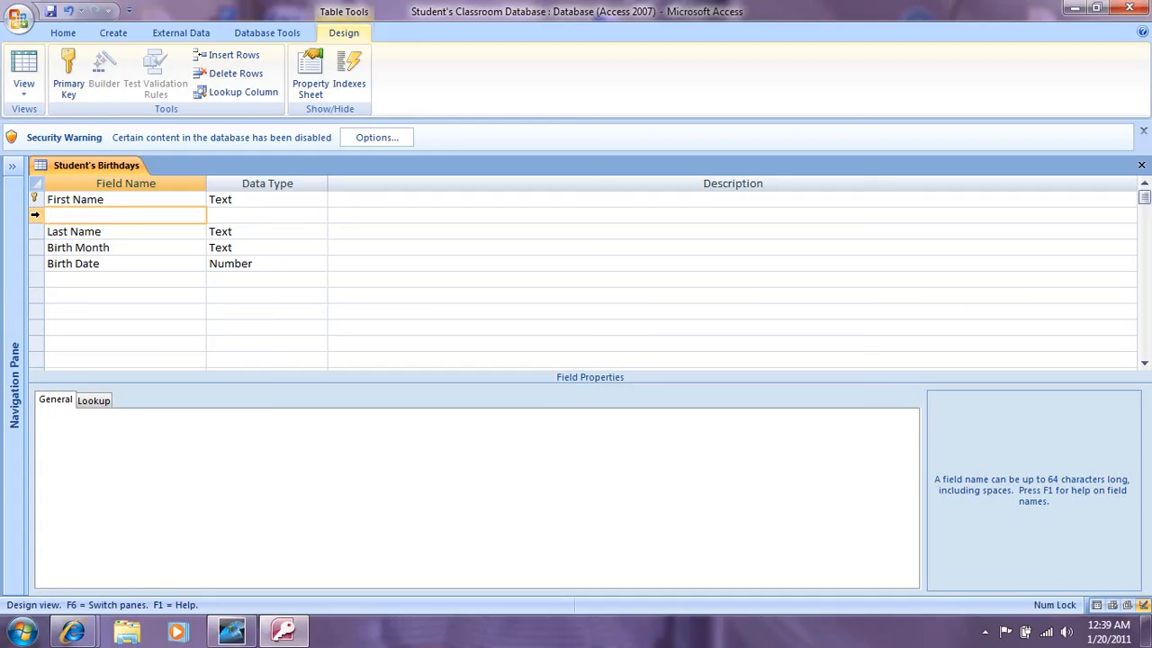
{"action": "left_click", "coordinate": [35, 214]}
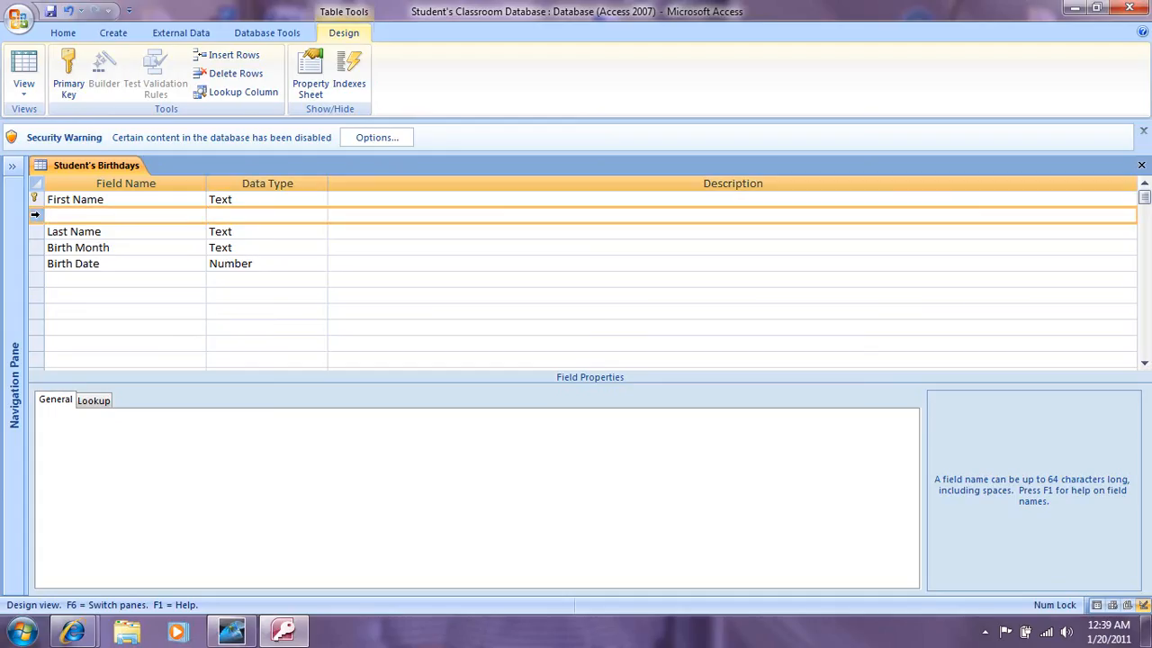
{"action": "right_click", "coordinate": [37, 222]}
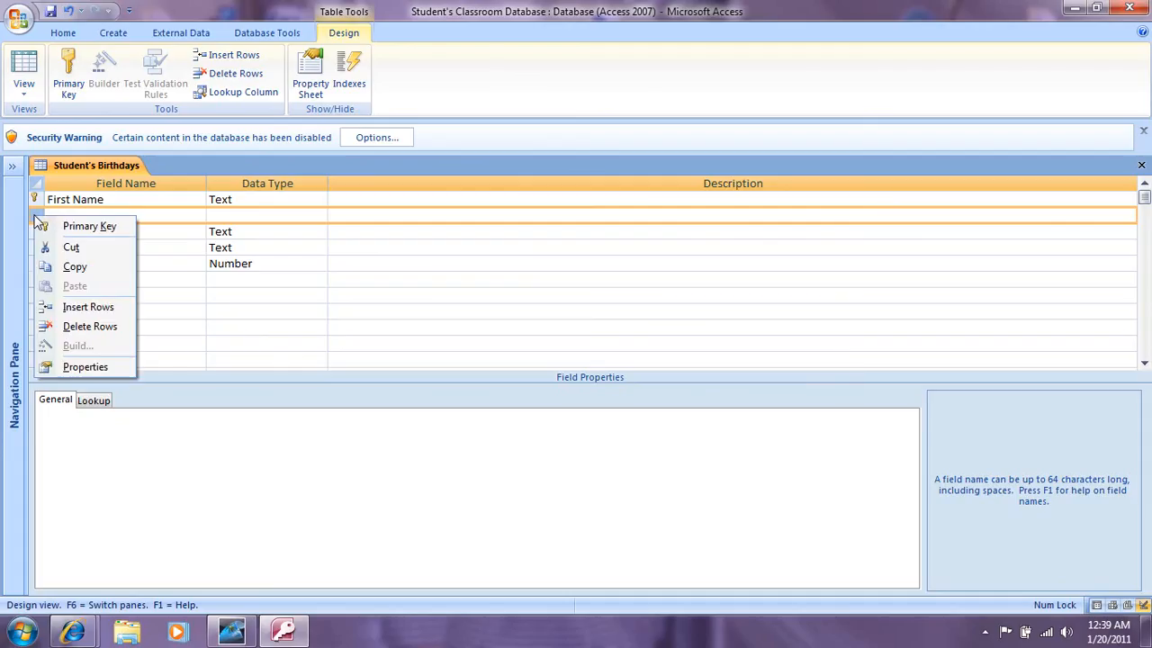
{"action": "left_click", "coordinate": [73, 329]}
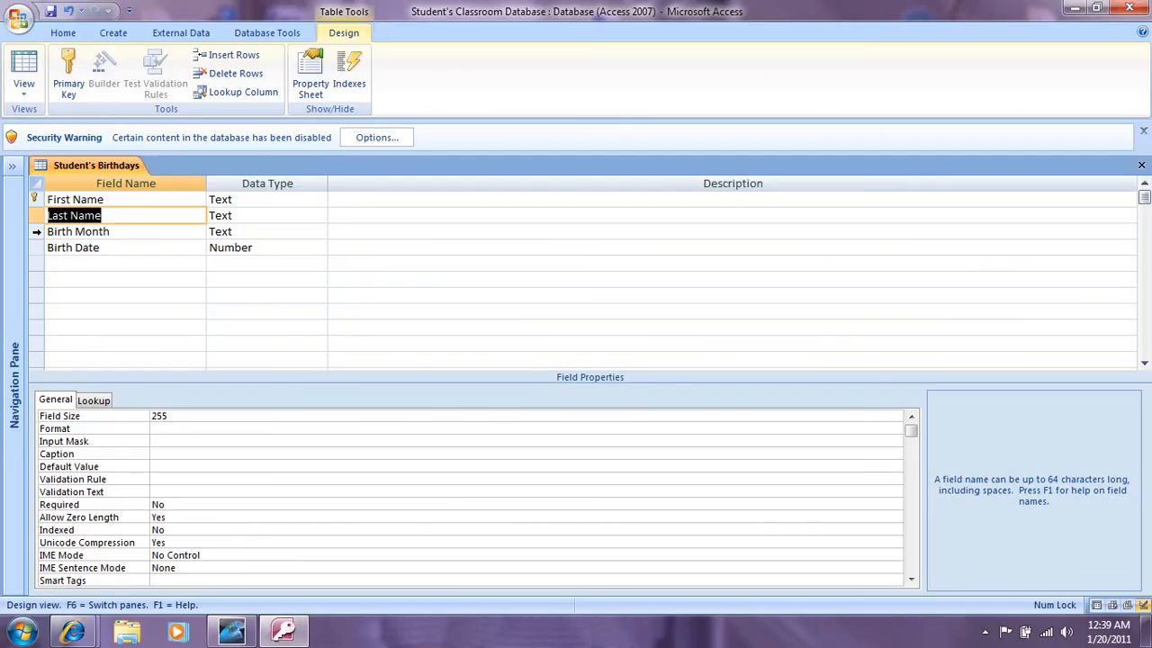
{"action": "left_click", "coordinate": [37, 232]}
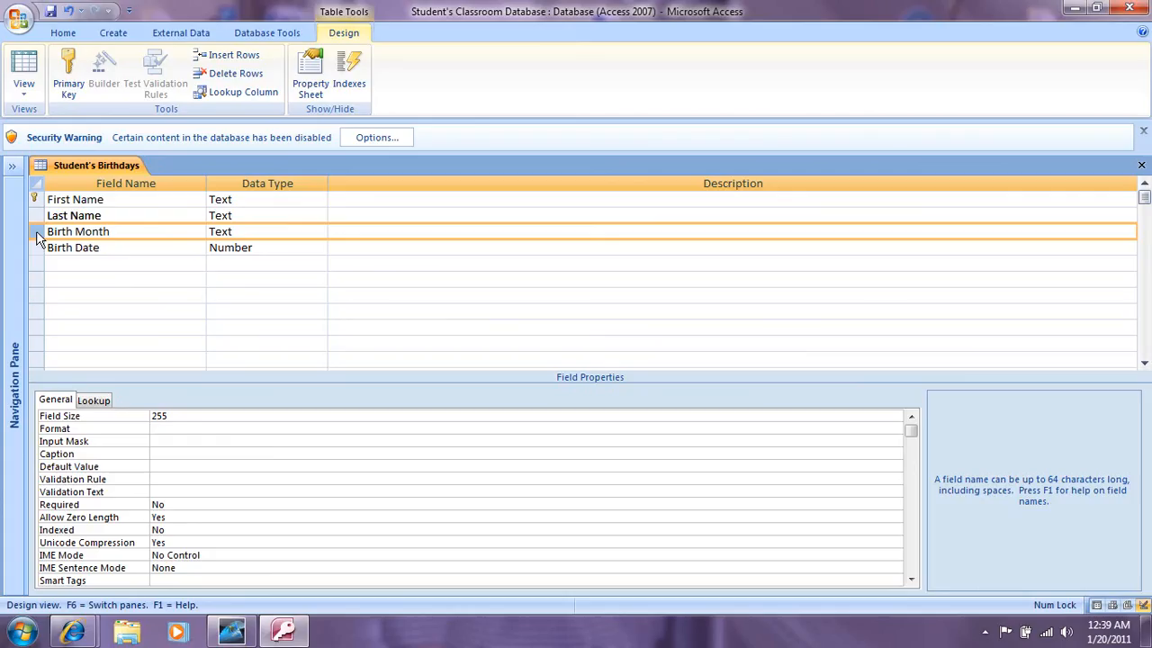
Step: Insert a blank row above Birth Month and name the new field Student's Age
{"action": "right_click", "coordinate": [38, 238]}
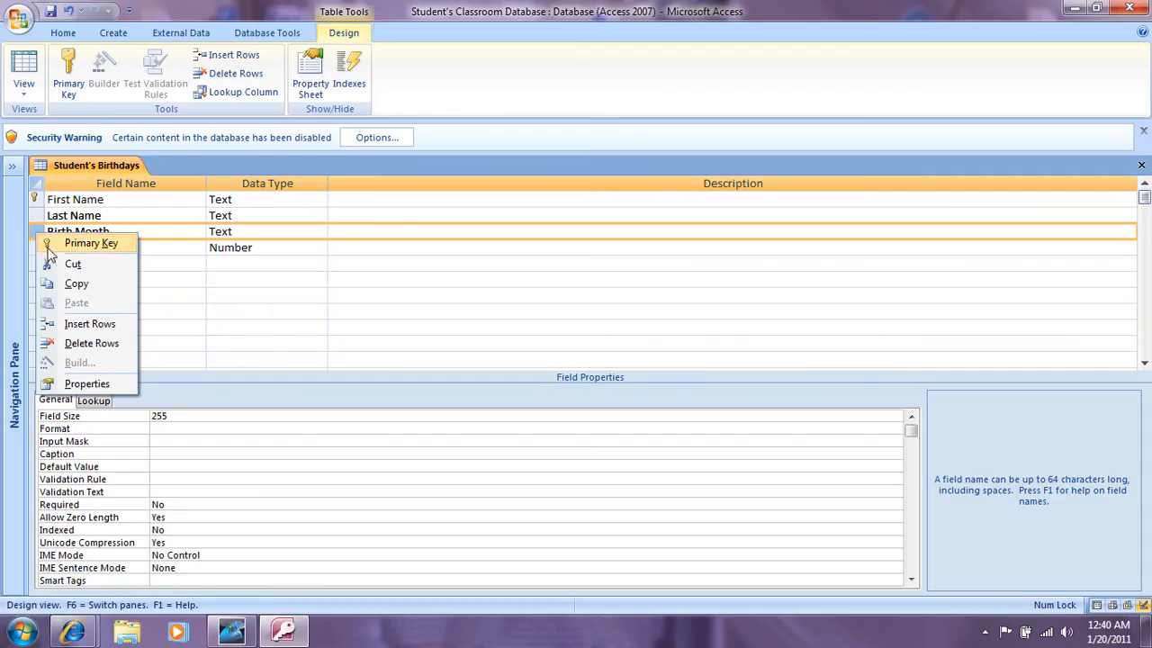
{"action": "left_click", "coordinate": [72, 325]}
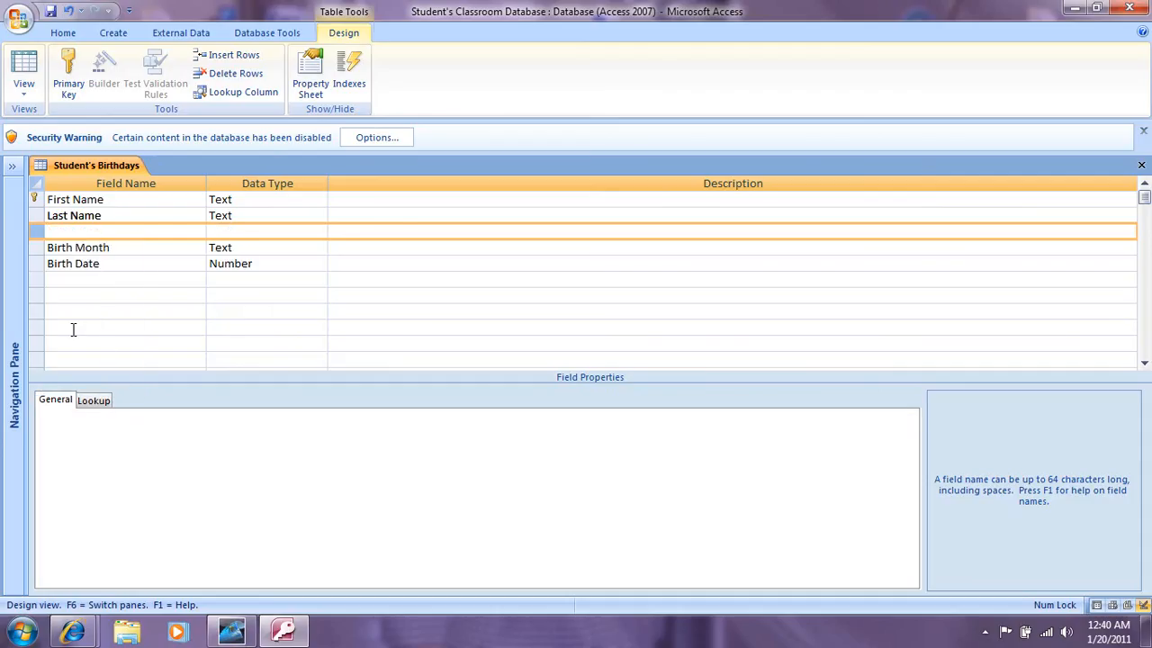
{"action": "left_click", "coordinate": [53, 232]}
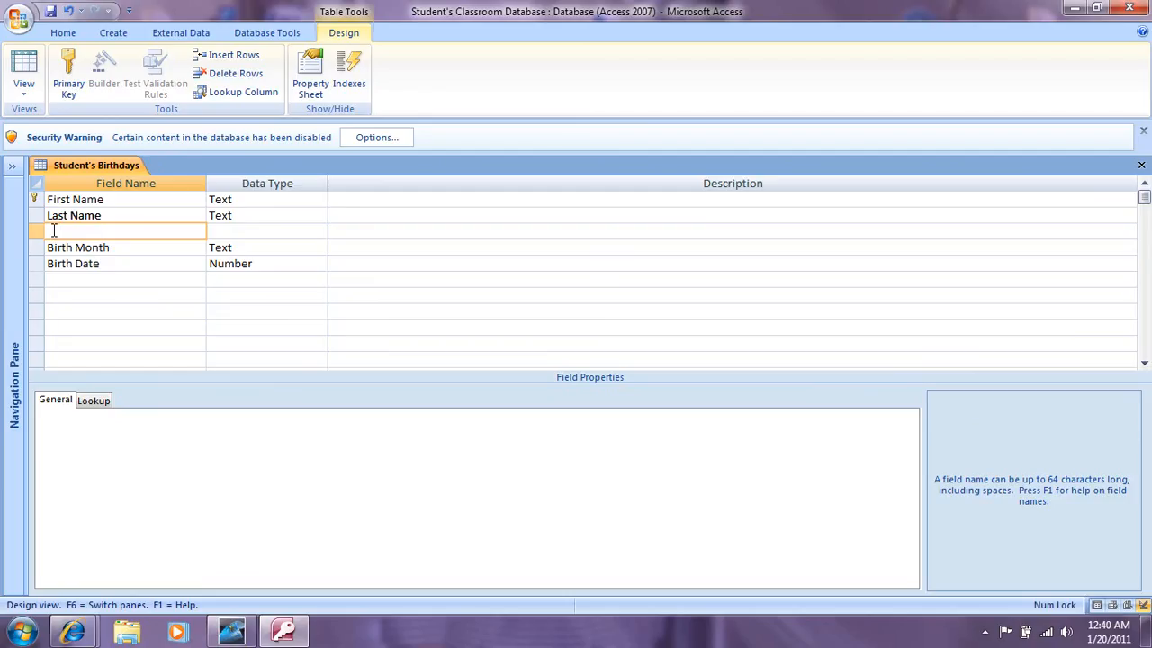
{"action": "type", "text": "Student's Age"}
Step: Choose Number as the data type for Student's Age
{"action": "left_click", "coordinate": [216, 231]}
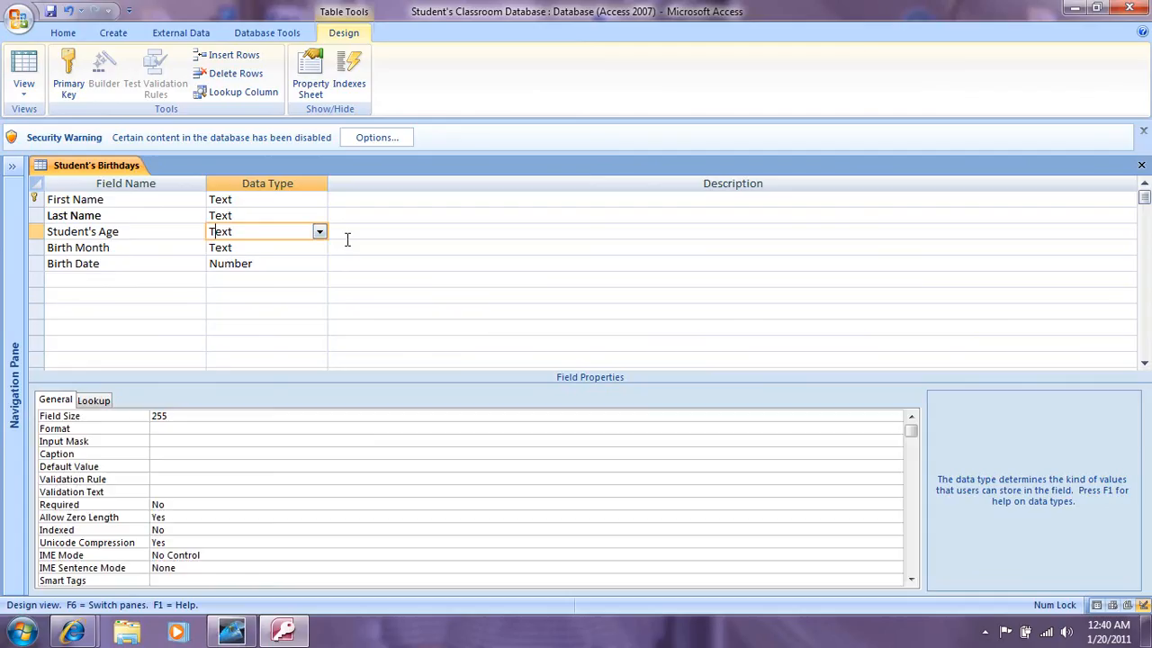
{"action": "left_click", "coordinate": [320, 232]}
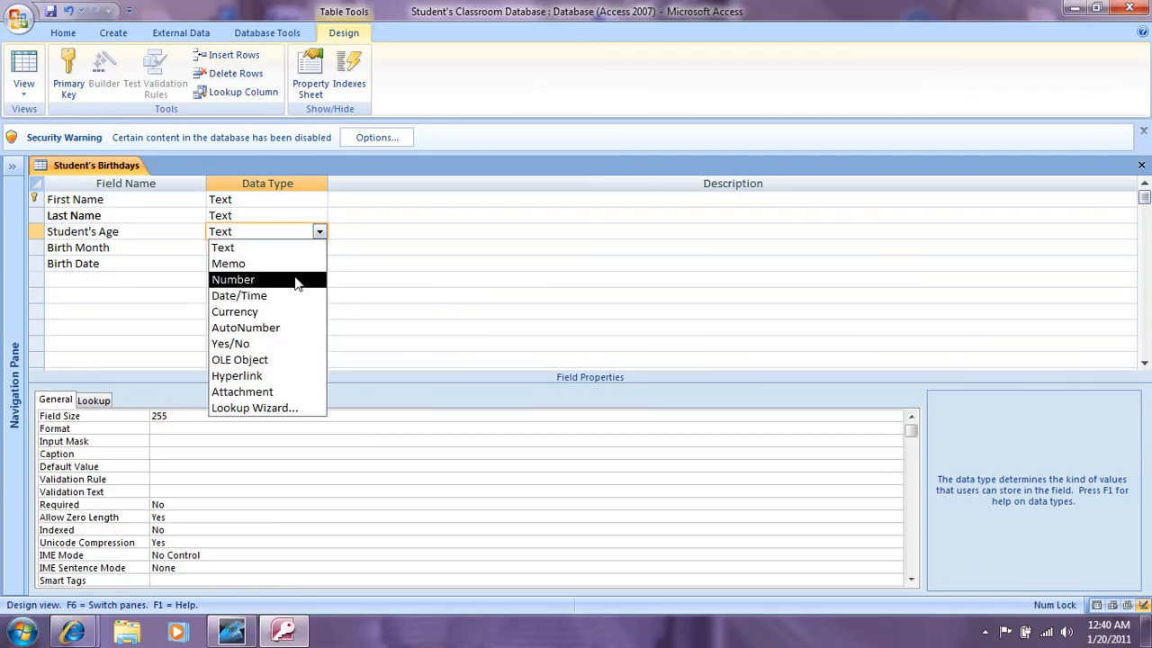
{"action": "left_click", "coordinate": [297, 280]}
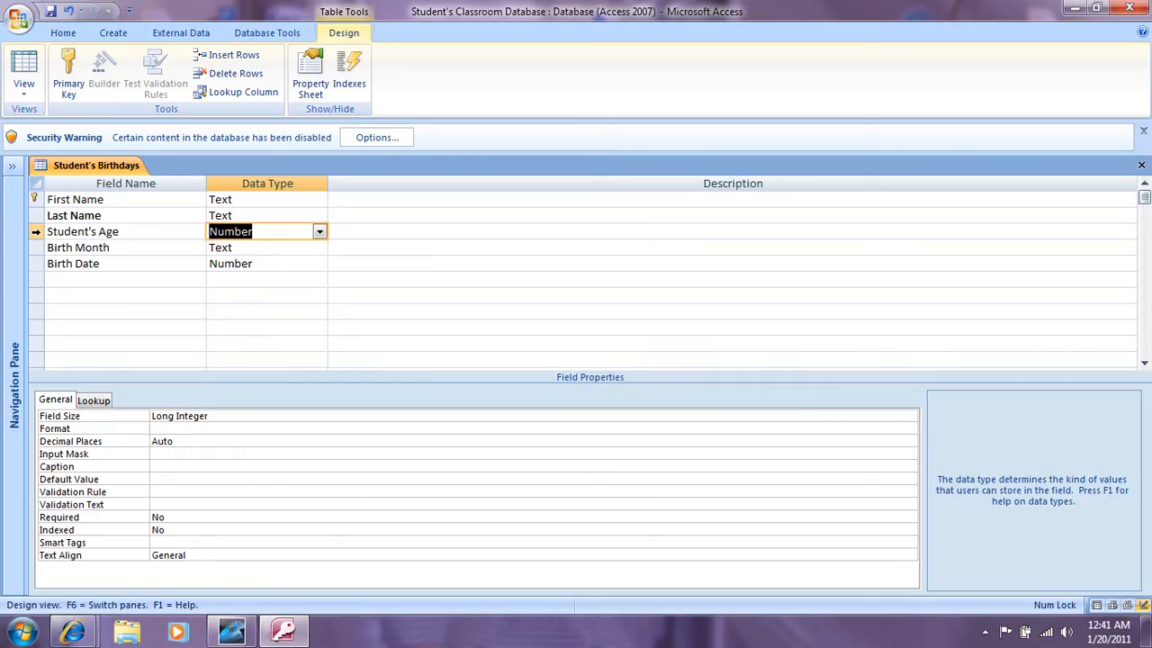
Step: Move the Student's Age row to the end of the list, below Birth Date
{"action": "right_click", "coordinate": [36, 234]}
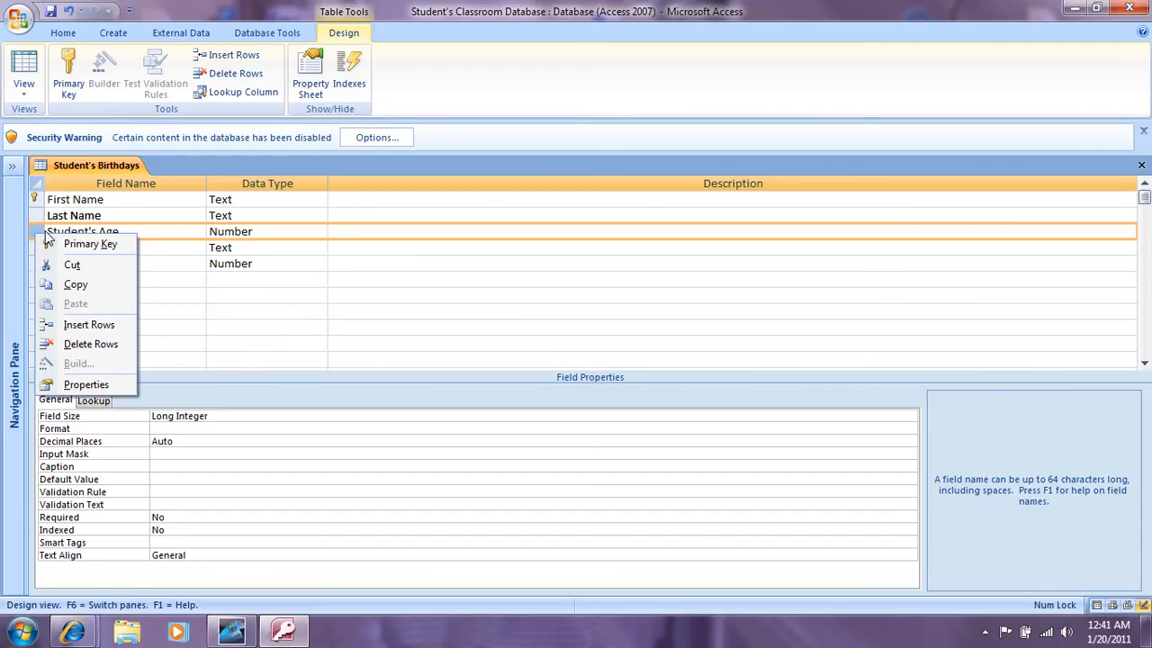
{"action": "left_click", "coordinate": [42, 237]}
{"action": "left_click_drag", "start_coordinate": [41, 234], "coordinate": [36, 274]}
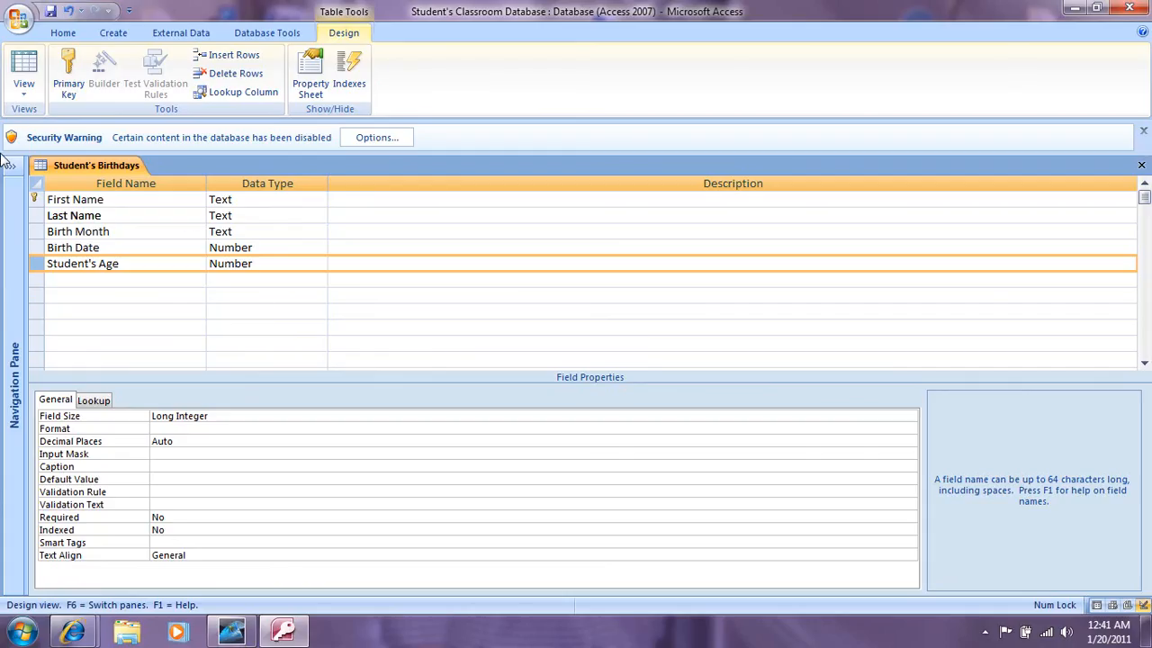
Step: Switch Student's Birthdays to Datasheet View, saving the table when prompted
{"action": "left_click", "coordinate": [24, 99]}
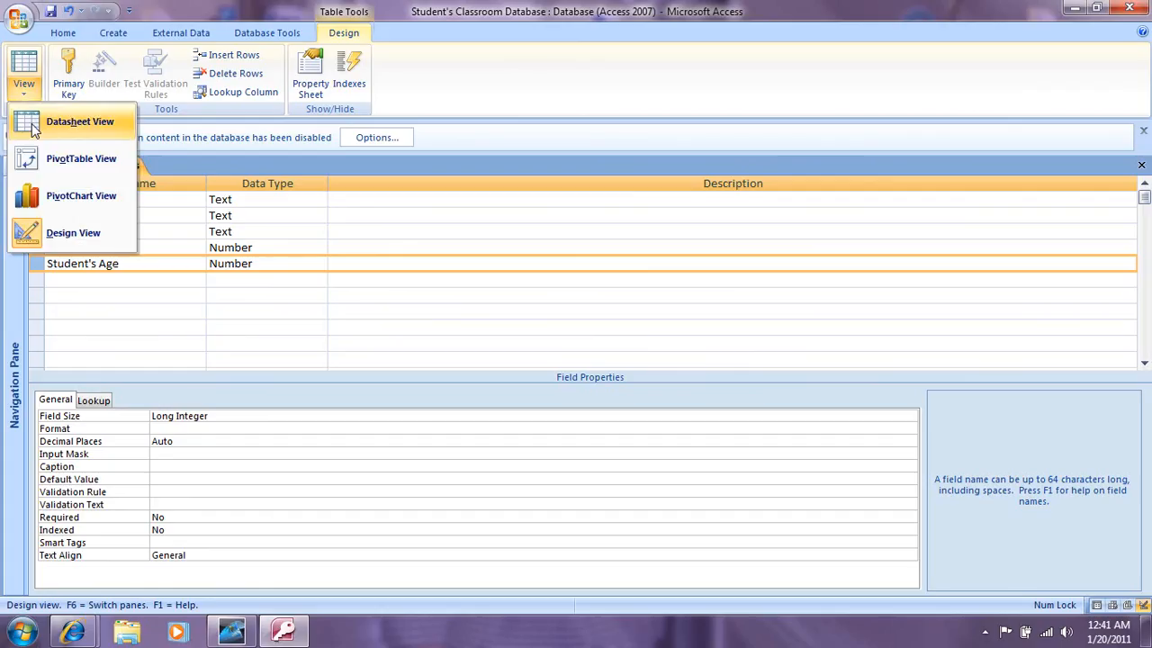
{"action": "left_click", "coordinate": [36, 131]}
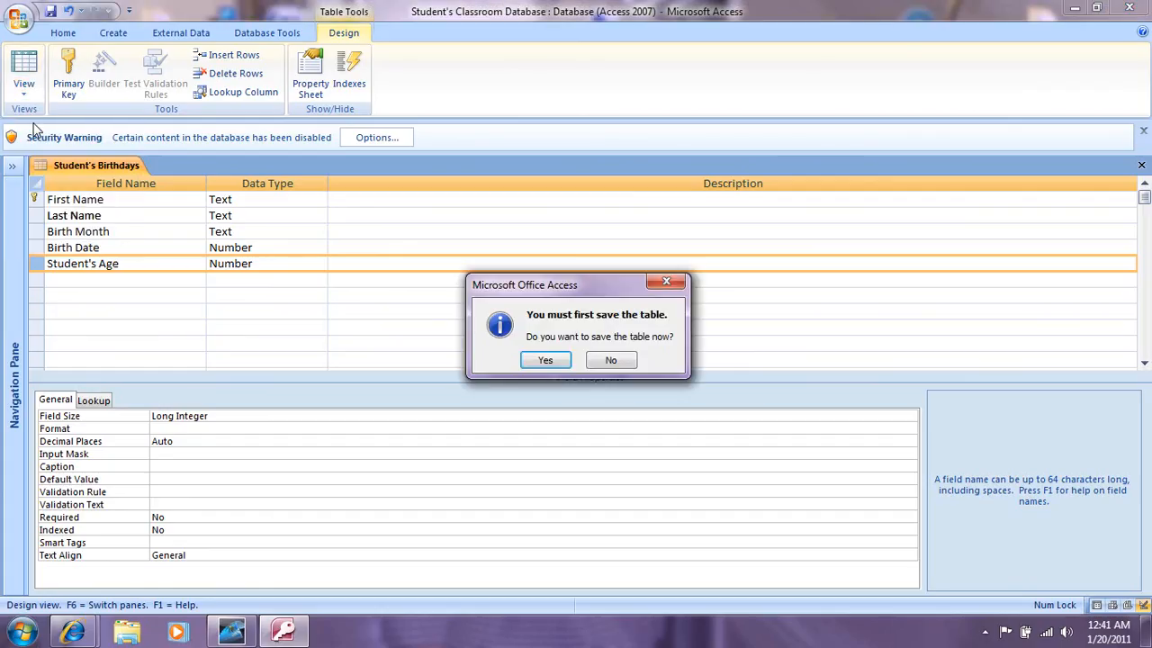
{"action": "left_click", "coordinate": [539, 363]}
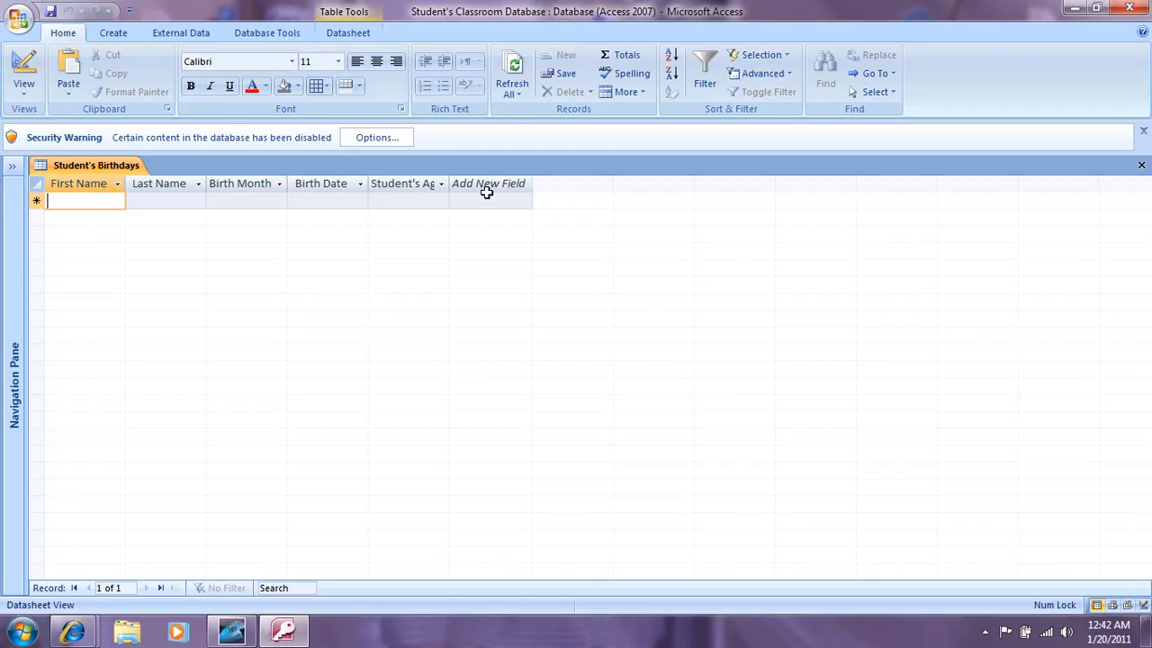
Step: Switch the Student's Birthdays table to Design View, then move away from Access to the empty desktop
{"action": "left_click", "coordinate": [24, 94]}
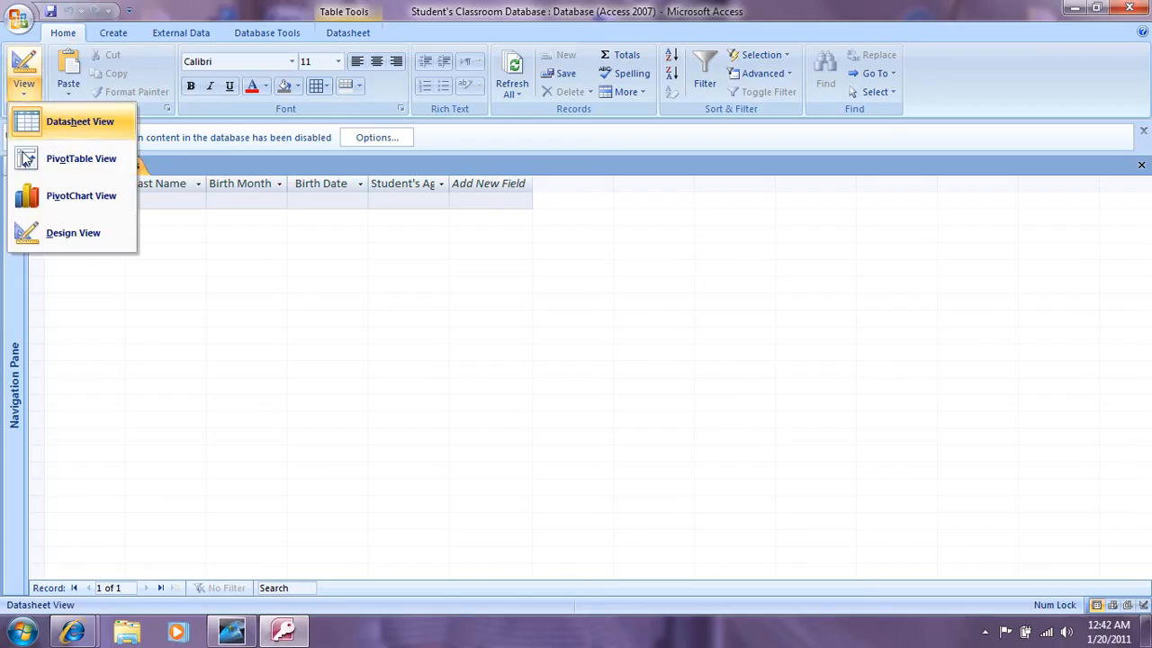
{"action": "left_click", "coordinate": [21, 238]}
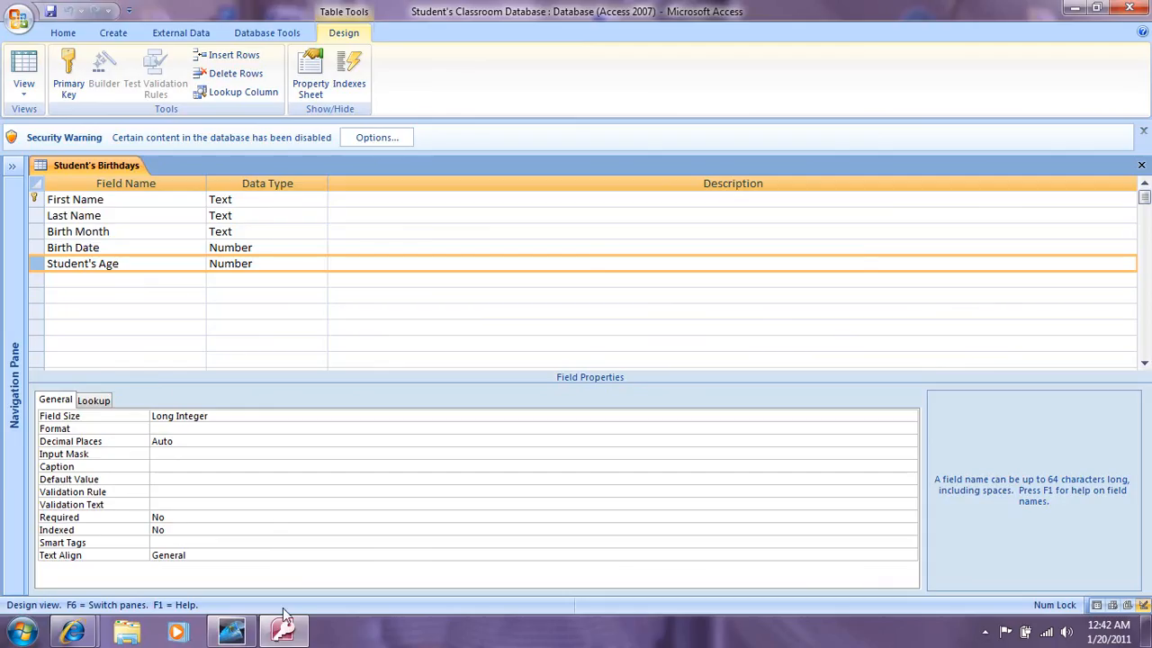
{"action": "left_click", "coordinate": [229, 632]}
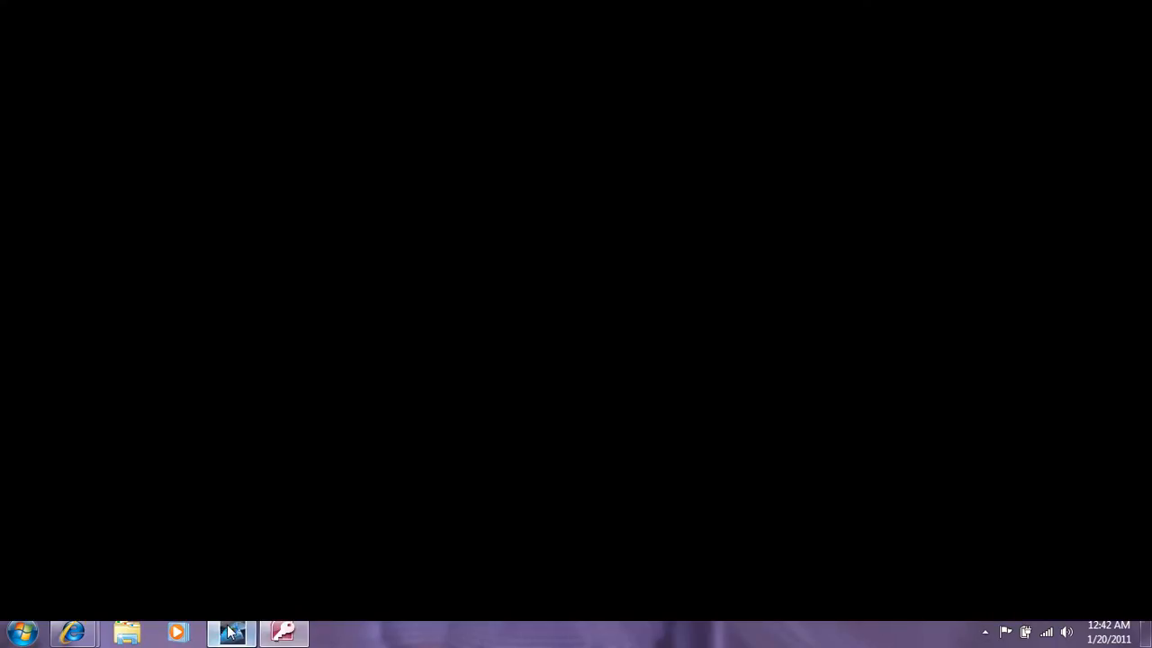